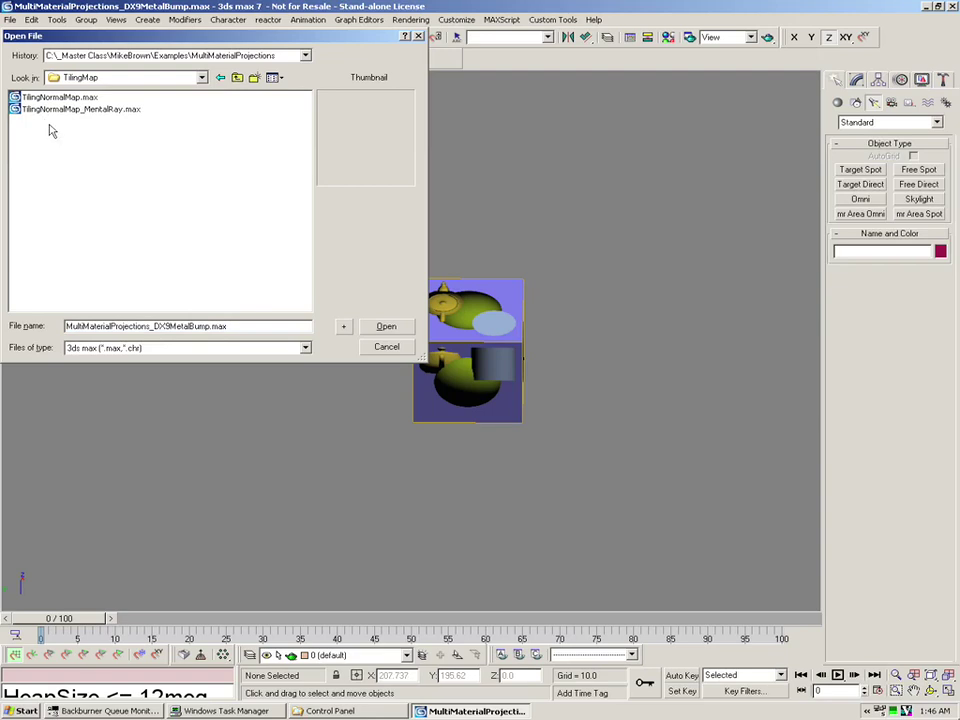
# Open the scene TilingNormalMap.max from the TilingMap folder and show only the Top viewport.
pyautogui.click(58, 97)
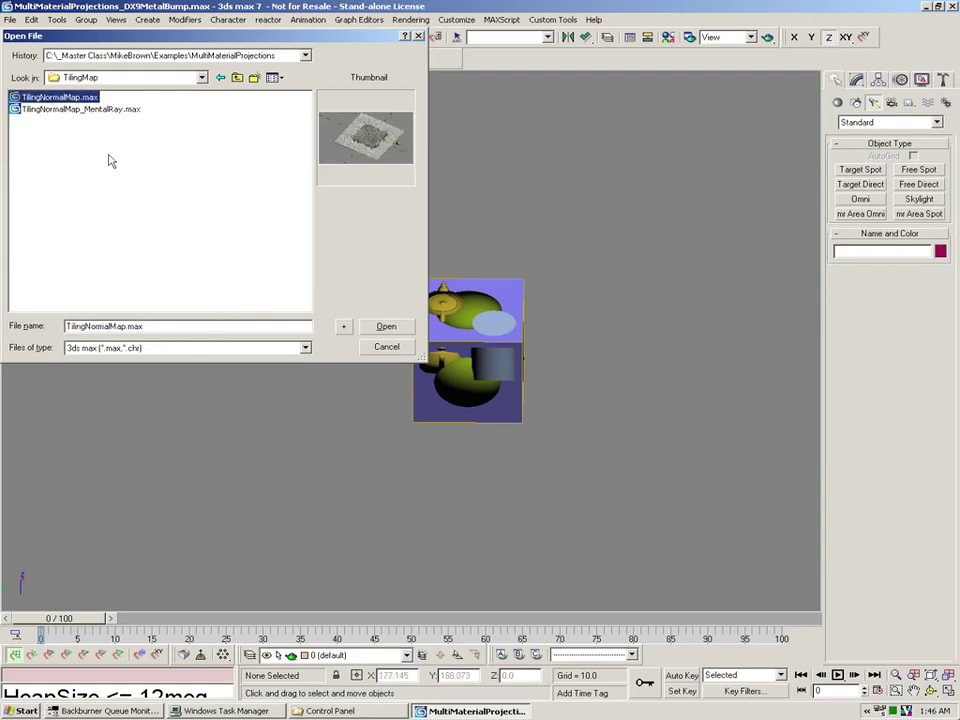
pyautogui.click(380, 327)
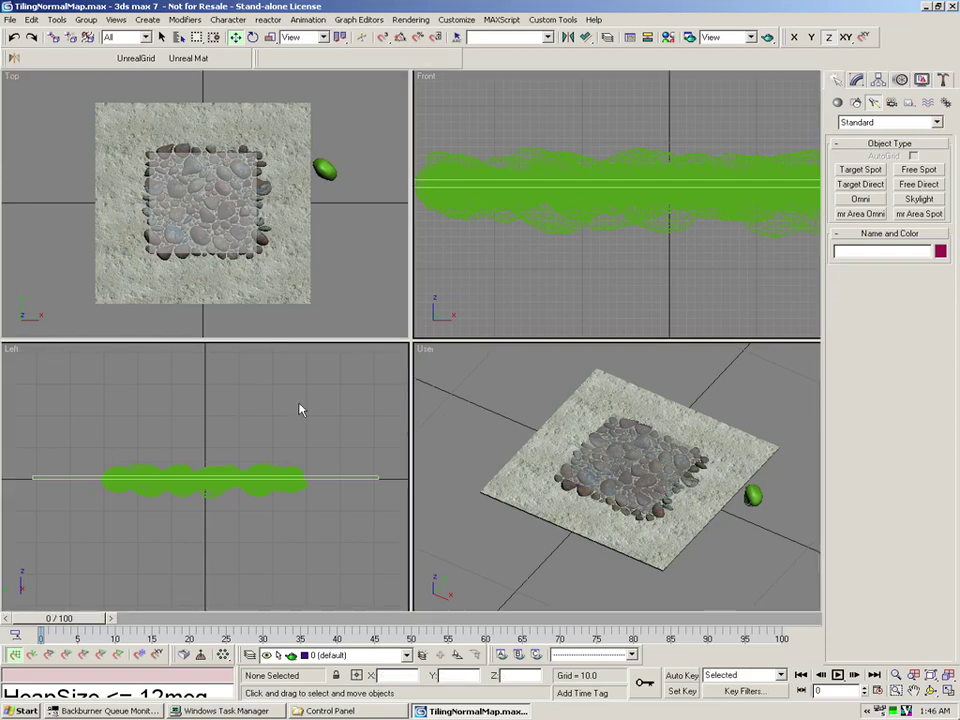
pyautogui.hotkey('alt', 'w')
# Select the Stones object, inspect its mesh with edged faces displayed in the Top viewport, and turn edged faces off again.
pyautogui.rightClick(404, 284)
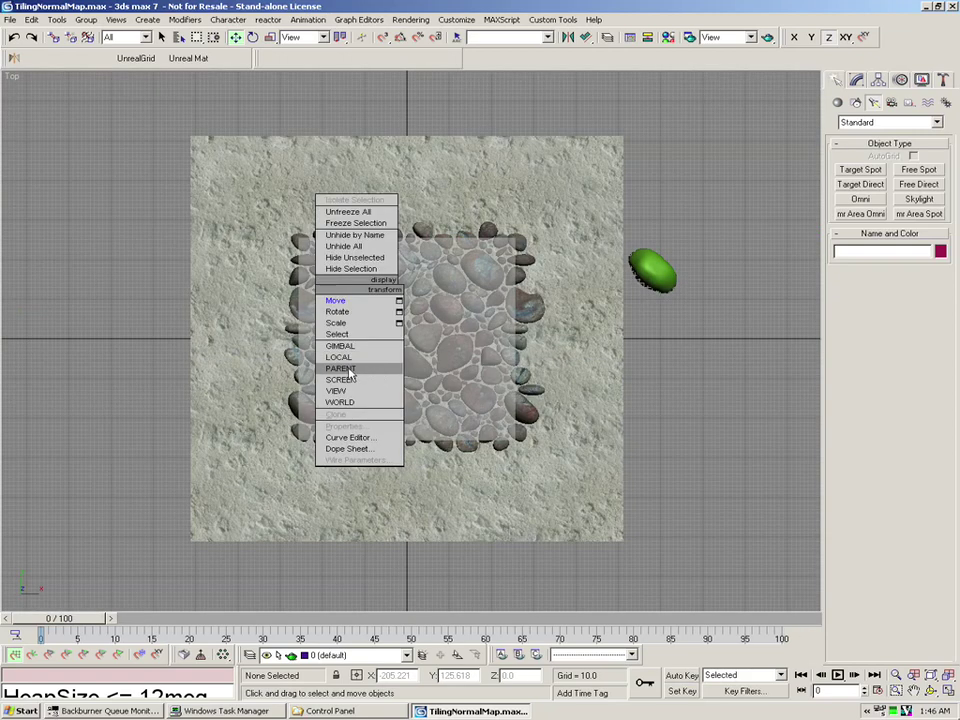
pyautogui.click(340, 301)
pyautogui.click(539, 331)
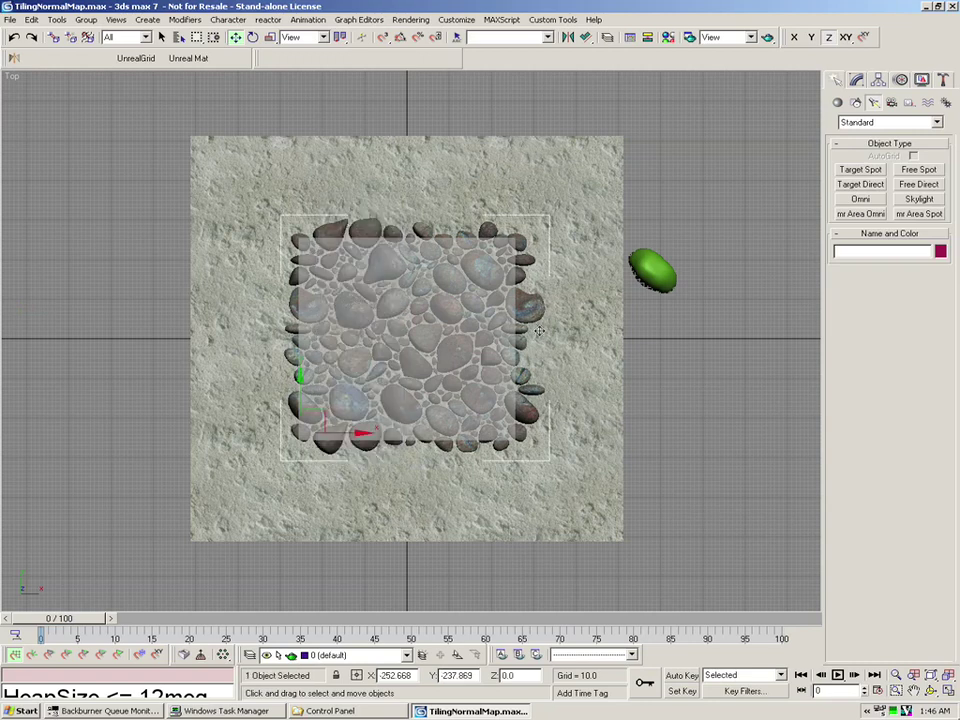
pyautogui.rightClick(11, 75)
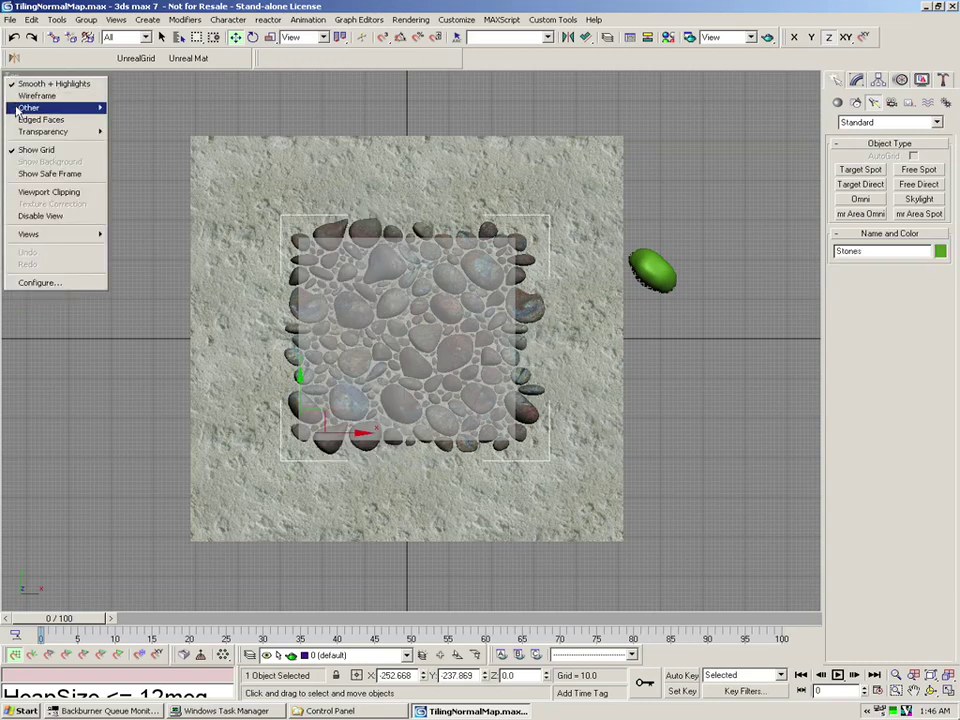
pyautogui.click(30, 119)
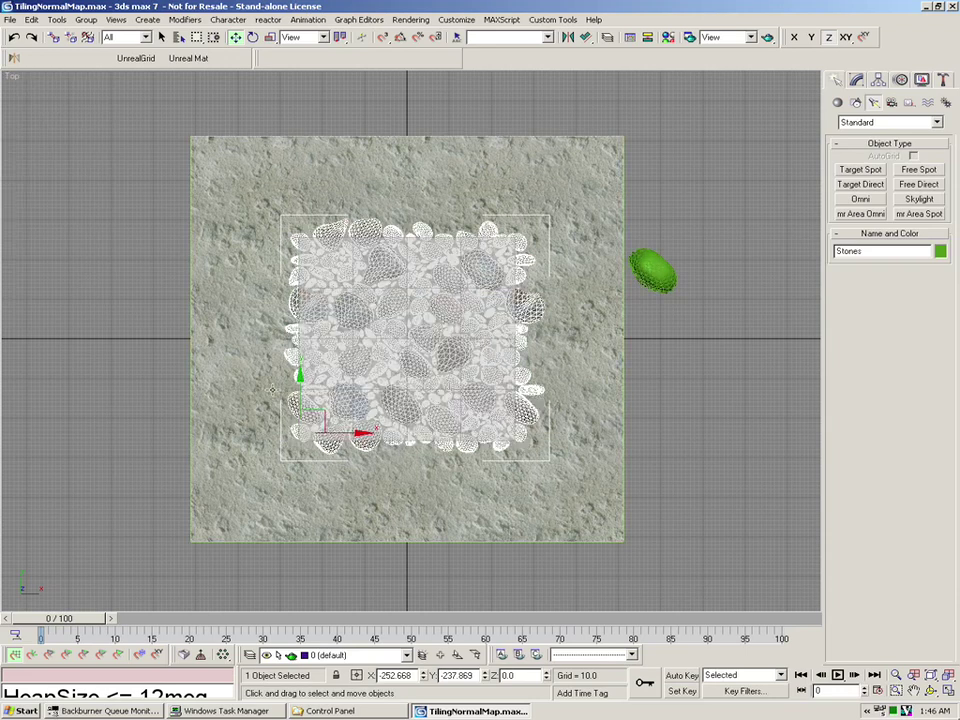
pyautogui.click(125, 369)
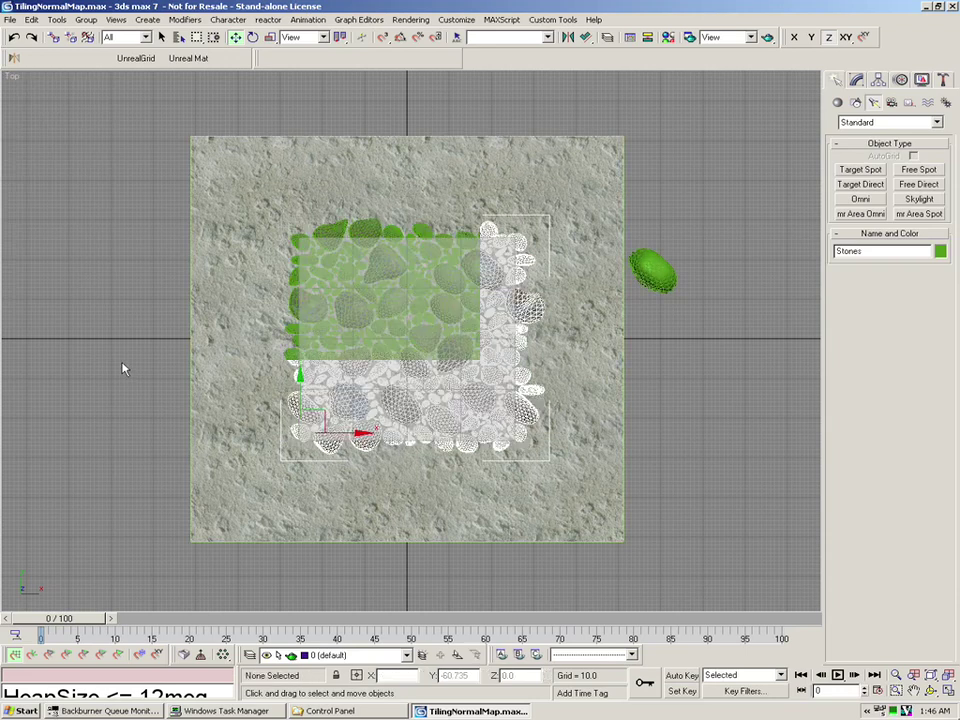
pyautogui.rightClick(19, 83)
pyautogui.click(30, 119)
# Enter Element level in the Stones object's Editable Poly and select the stones along the left edge of the tile.
pyautogui.click(294, 240)
pyautogui.click(857, 80)
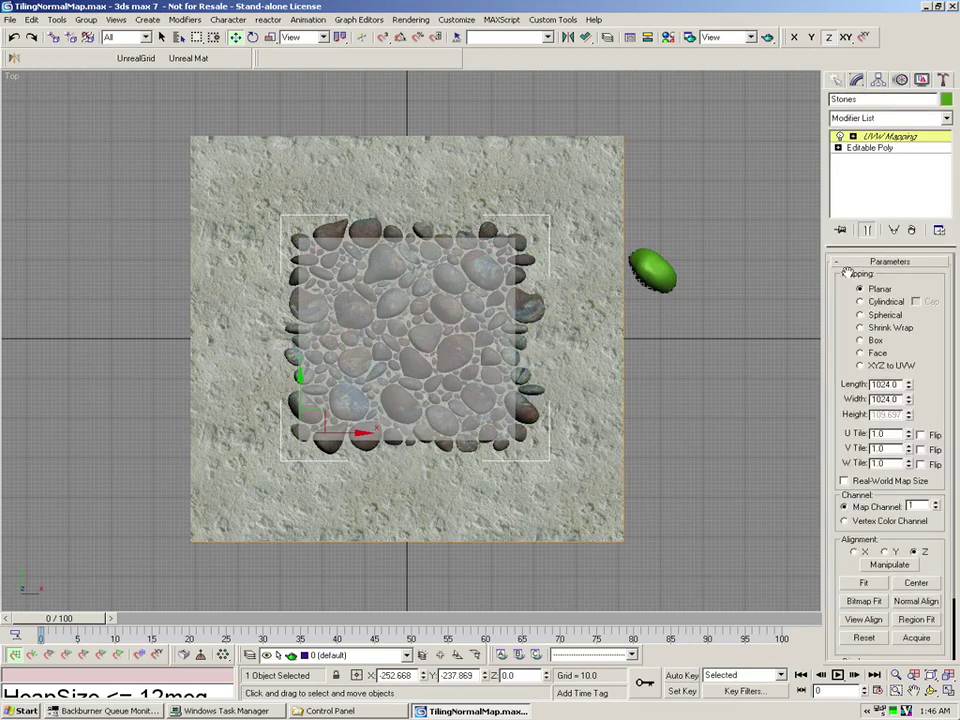
pyautogui.click(880, 147)
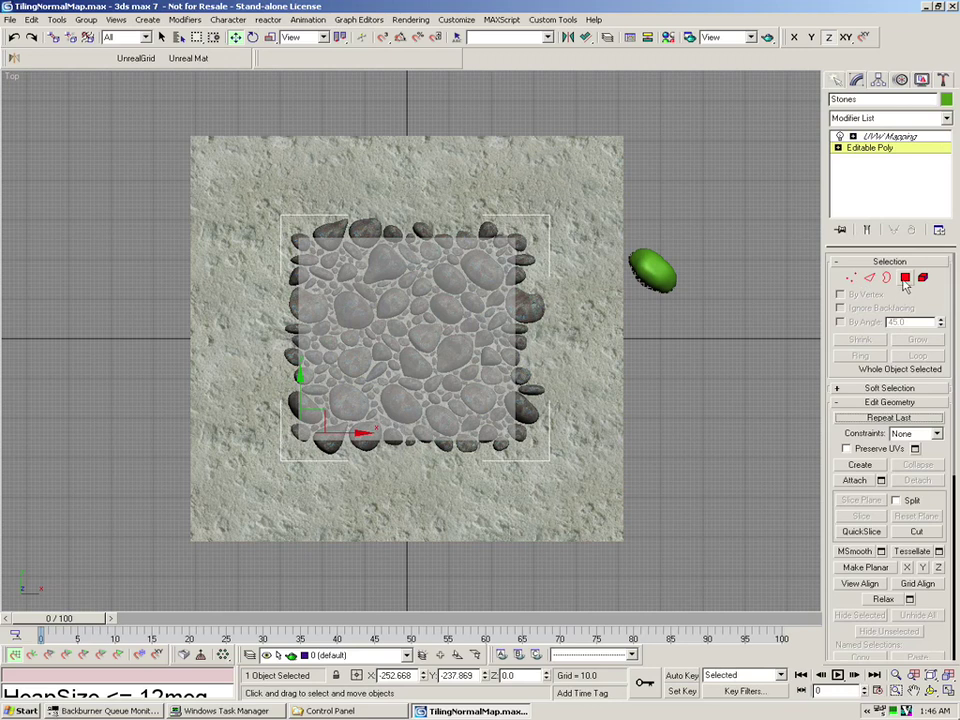
pyautogui.click(920, 279)
pyautogui.moveTo(239, 218); pyautogui.dragTo(295, 458)
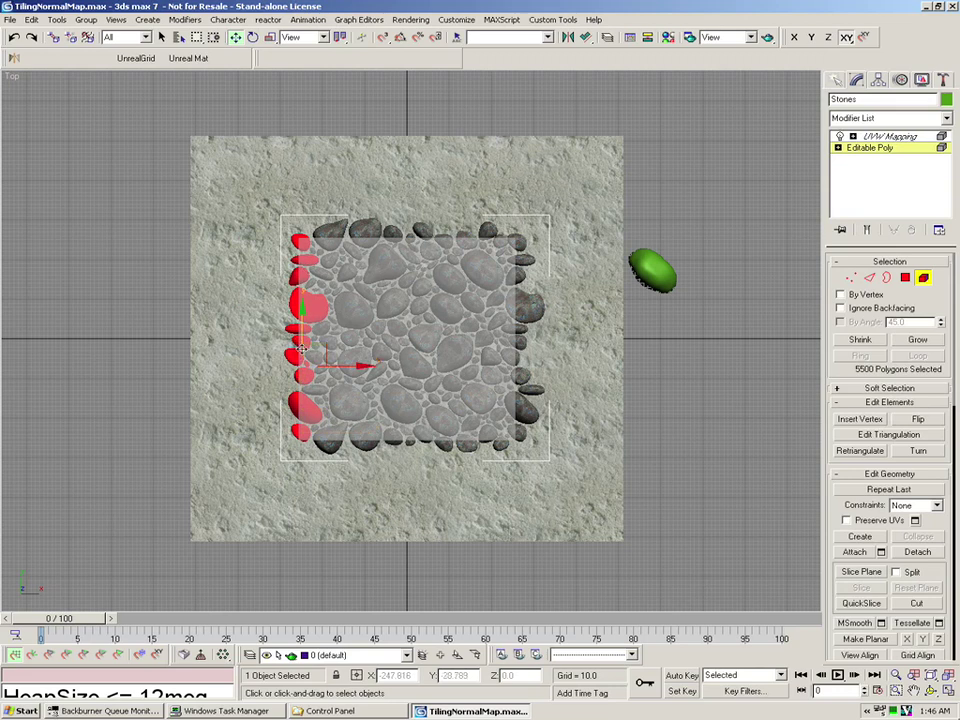
# Select the stones along the right edge and those along the top edge for comparison, and leave Element level.
pyautogui.moveTo(570, 221); pyautogui.dragTo(514, 503)
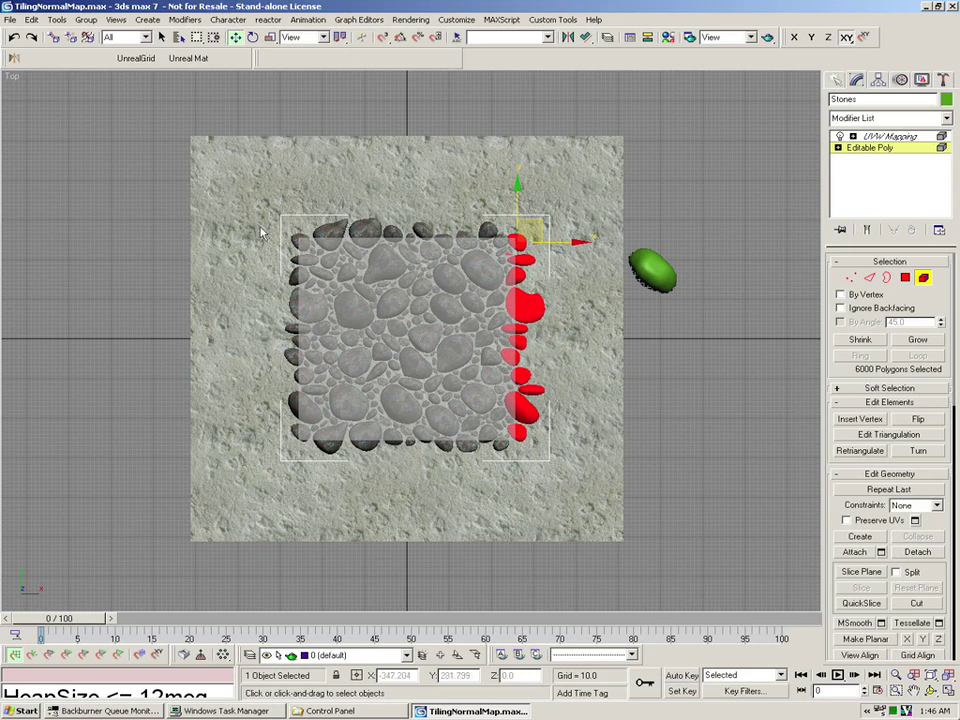
pyautogui.moveTo(527, 225); pyautogui.dragTo(537, 232)
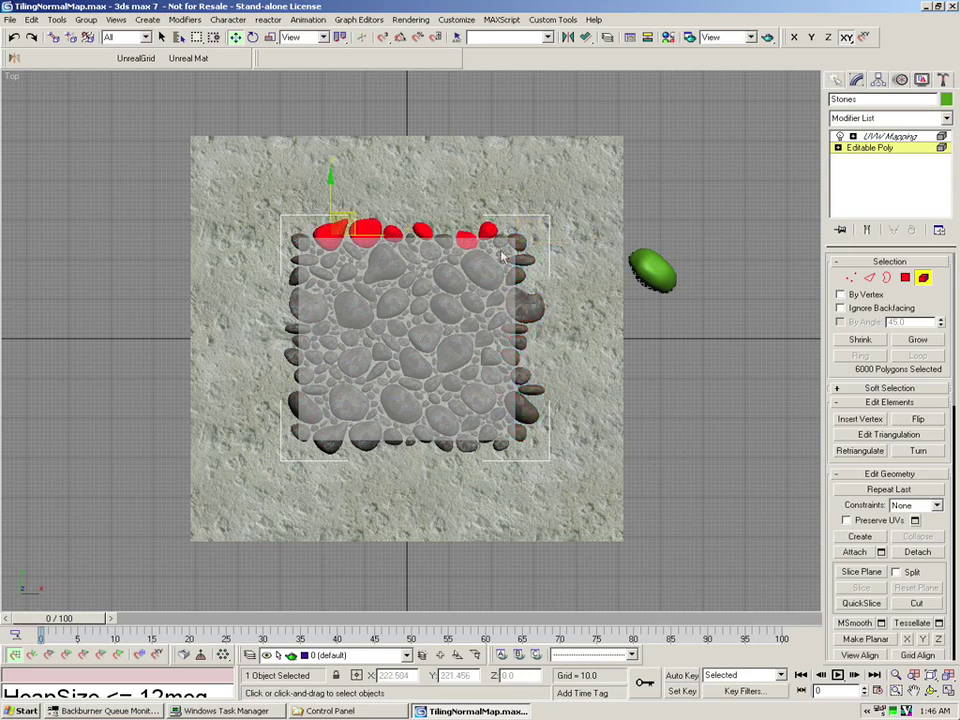
pyautogui.moveTo(255, 205); pyautogui.dragTo(553, 246)
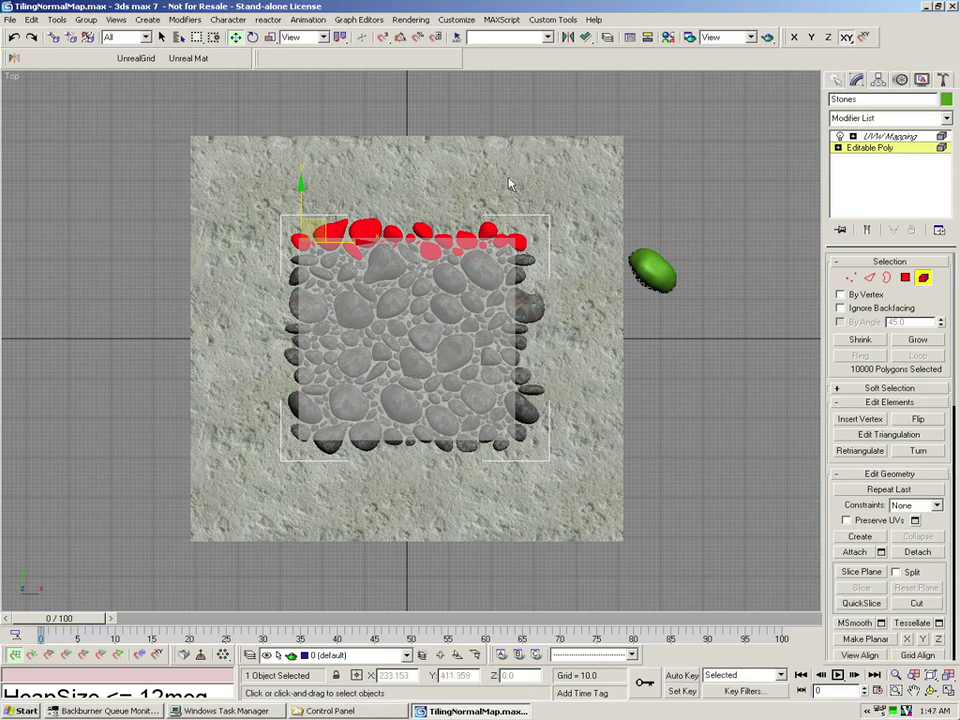
pyautogui.click(923, 279)
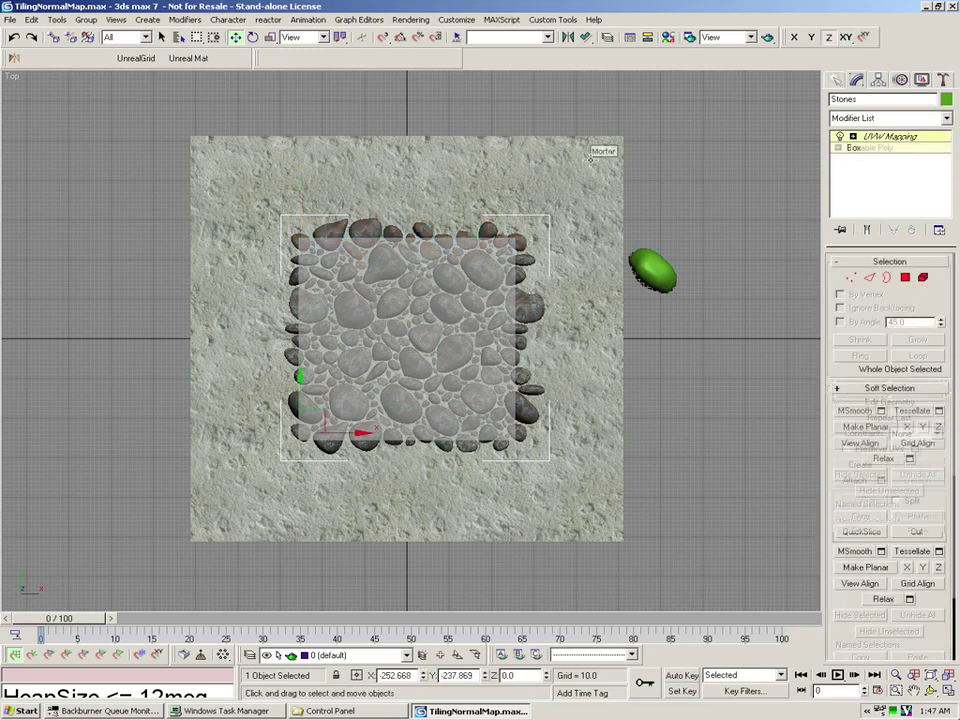
# Select the Mortar slab, examine the length and width of its UVW Mapping modifier, and deselect it.
pyautogui.click(608, 195)
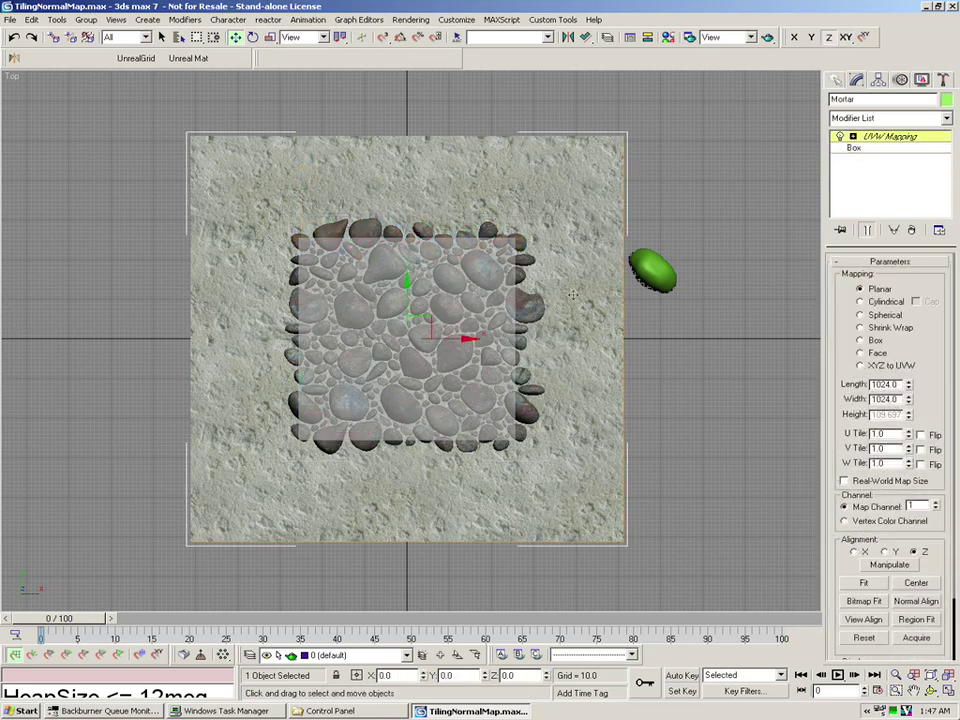
pyautogui.doubleClick(887, 384)
pyautogui.doubleClick(885, 398)
pyautogui.click(686, 407)
# Examine the stones up close in the User viewport and select the projection plane lying just above them.
pyautogui.hotkey('alt', 'w')
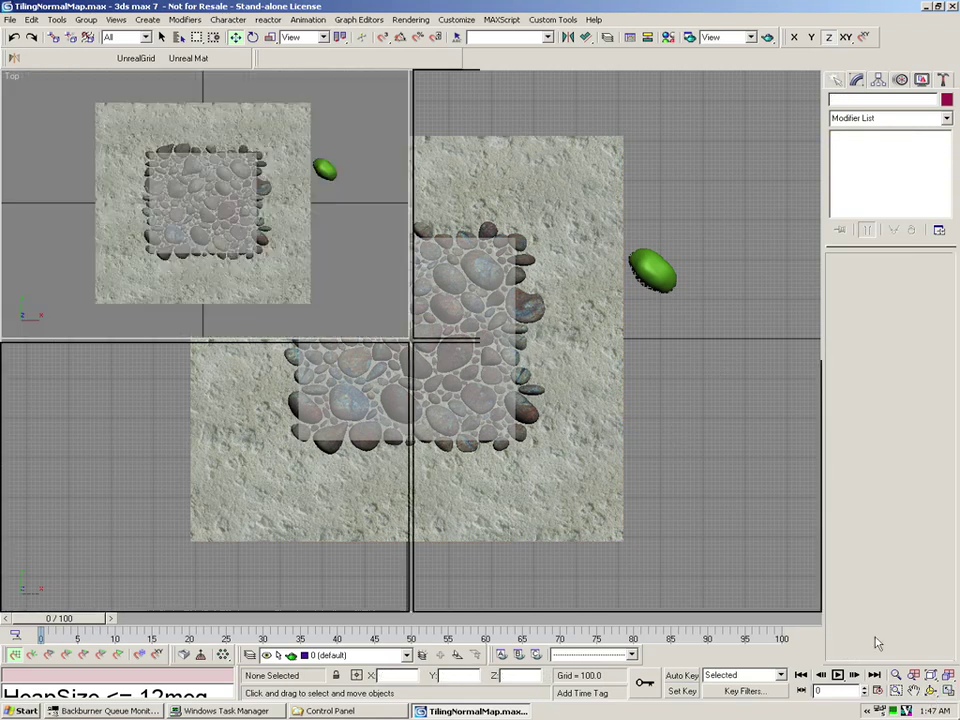
pyautogui.hotkey('ctrl', 'r')
pyautogui.moveTo(619, 492); pyautogui.dragTo(594, 439)
pyautogui.rightClick(594, 439)
pyautogui.click(896, 675)
pyautogui.moveTo(660, 486); pyautogui.dragTo(662, 392)
pyautogui.rightClick(662, 392)
pyautogui.moveTo(586, 131); pyautogui.dragTo(593, 151)
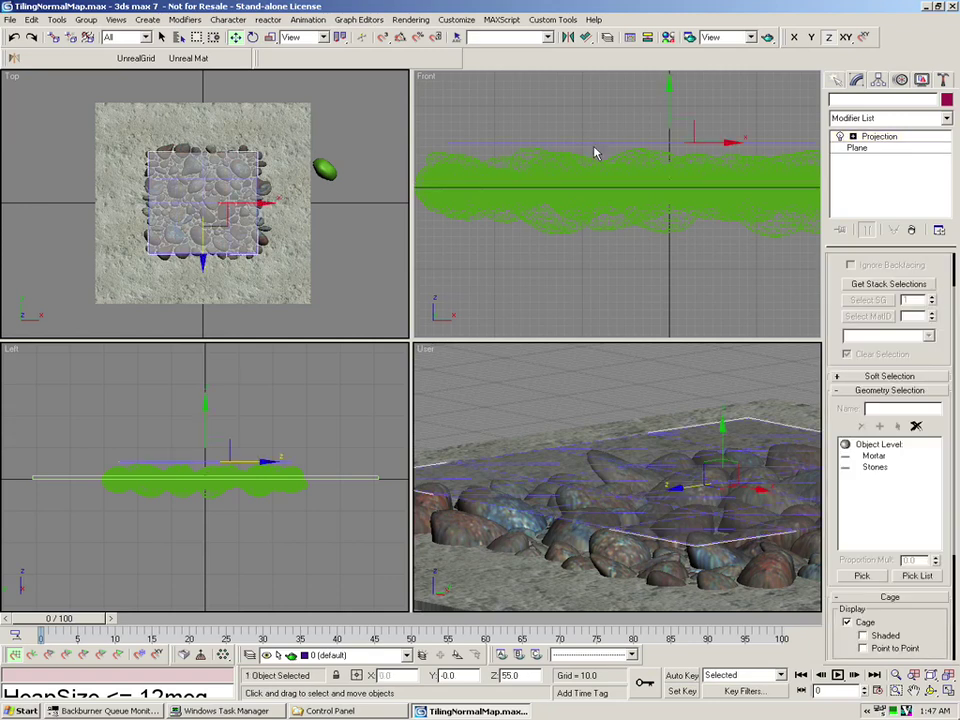
# Examine how the plane covers the stones and highlight Mortar in its Projection modifier's geometry selection.
pyautogui.click(931, 691)
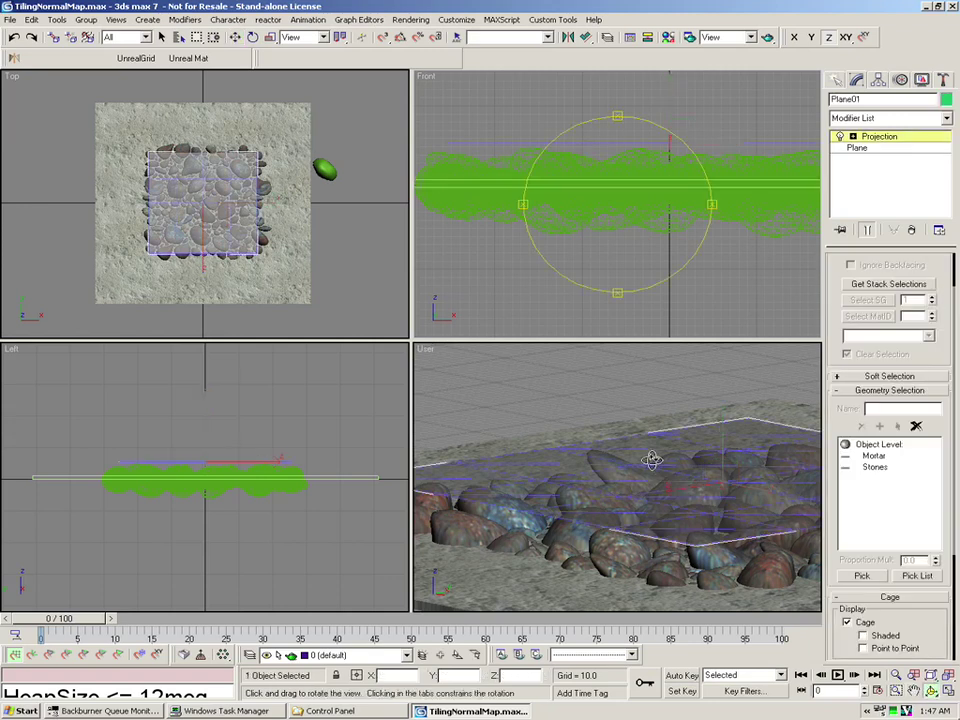
pyautogui.moveTo(658, 471); pyautogui.dragTo(631, 461)
pyautogui.moveTo(631, 461); pyautogui.dragTo(604, 454, button='middle')
pyautogui.moveTo(604, 454); pyautogui.dragTo(602, 545)
pyautogui.rightClick(602, 545)
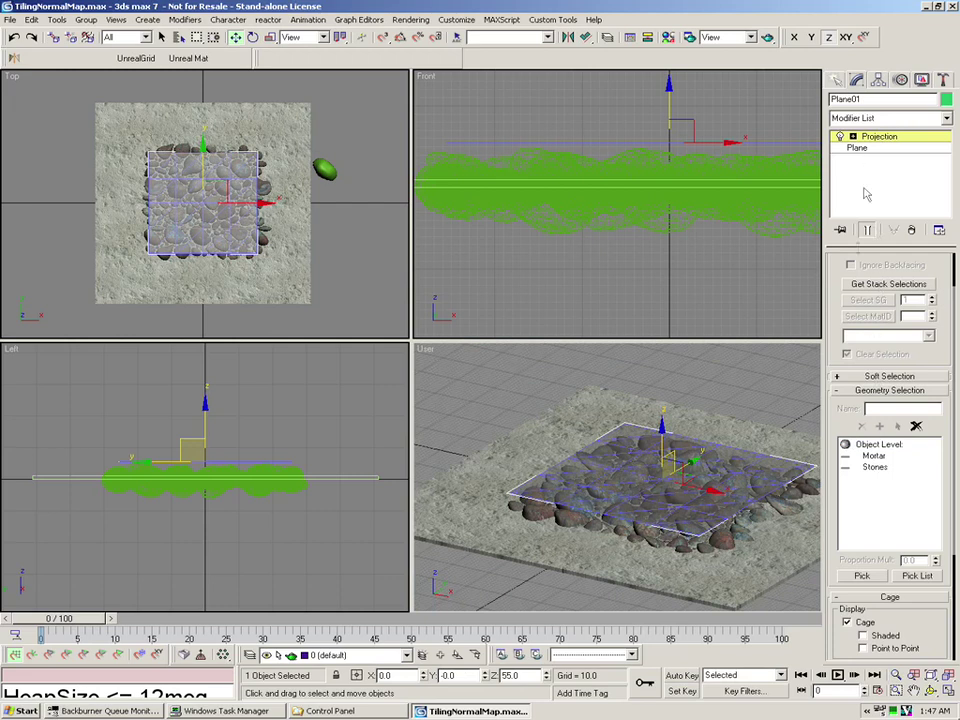
pyautogui.click(874, 455)
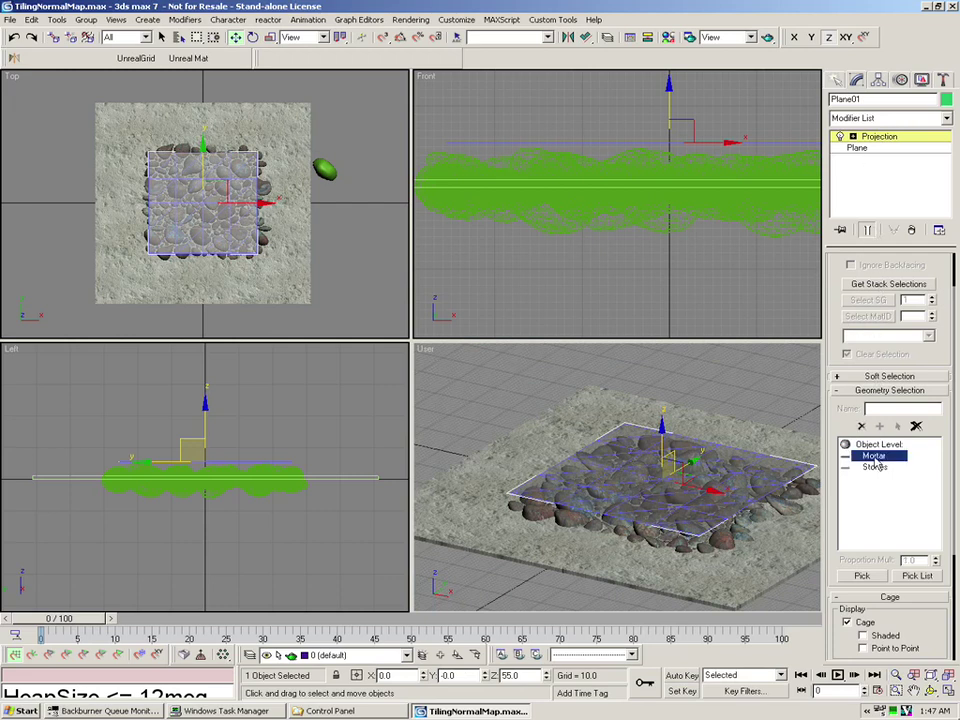
# Reselect the plane above the stones and open Render To Texture for it.
pyautogui.click(788, 538)
pyautogui.rightClick(598, 122)
pyautogui.click(600, 145)
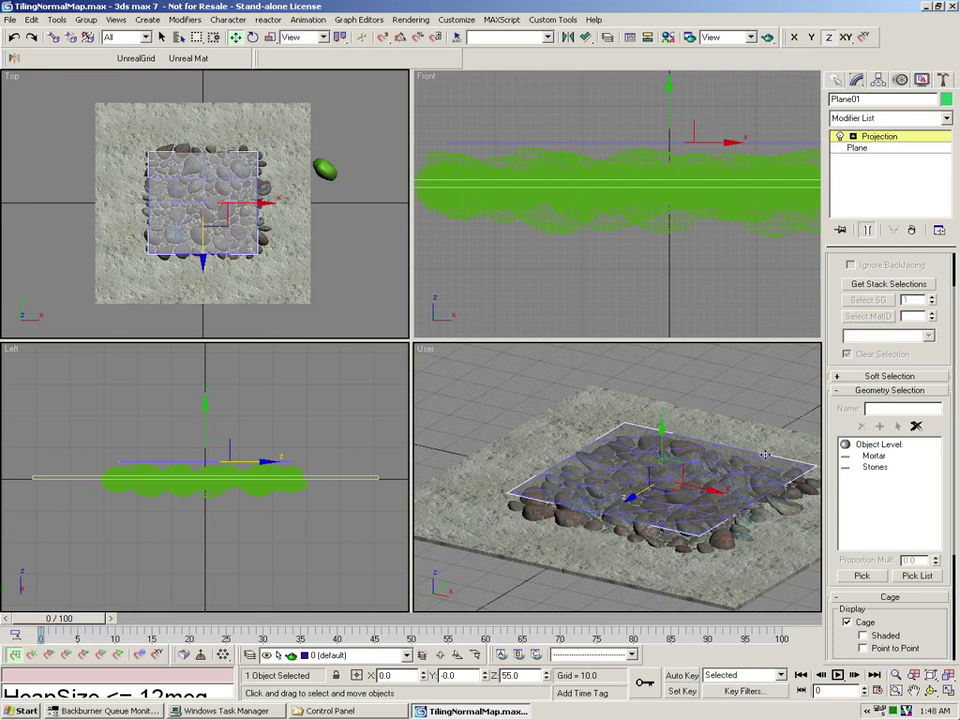
pyautogui.moveTo(838, 424); pyautogui.dragTo(834, 492)
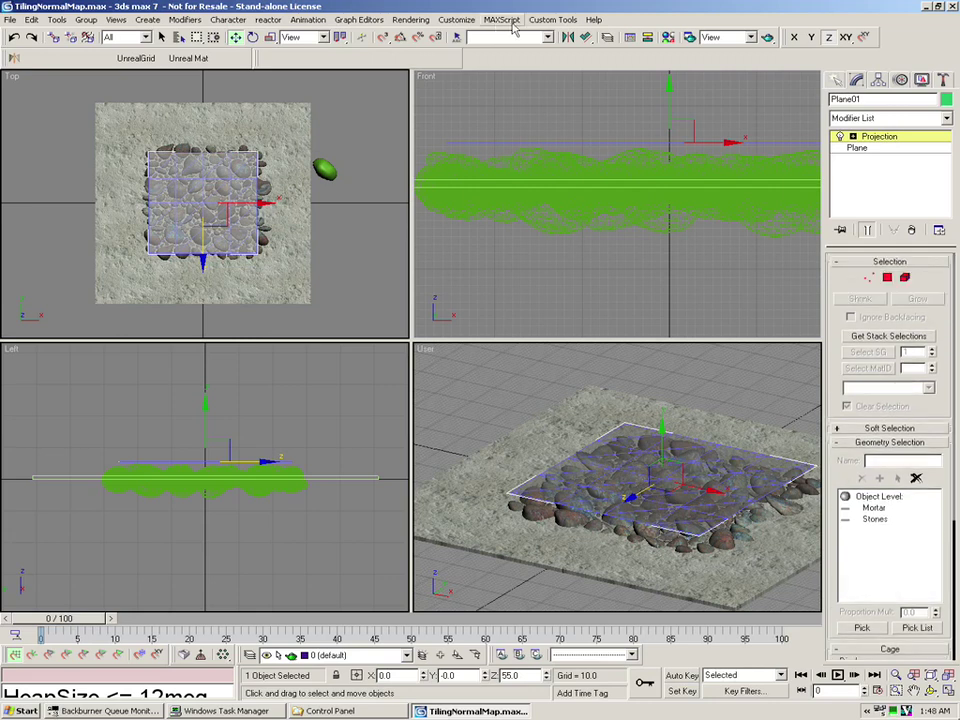
pyautogui.click(410, 19)
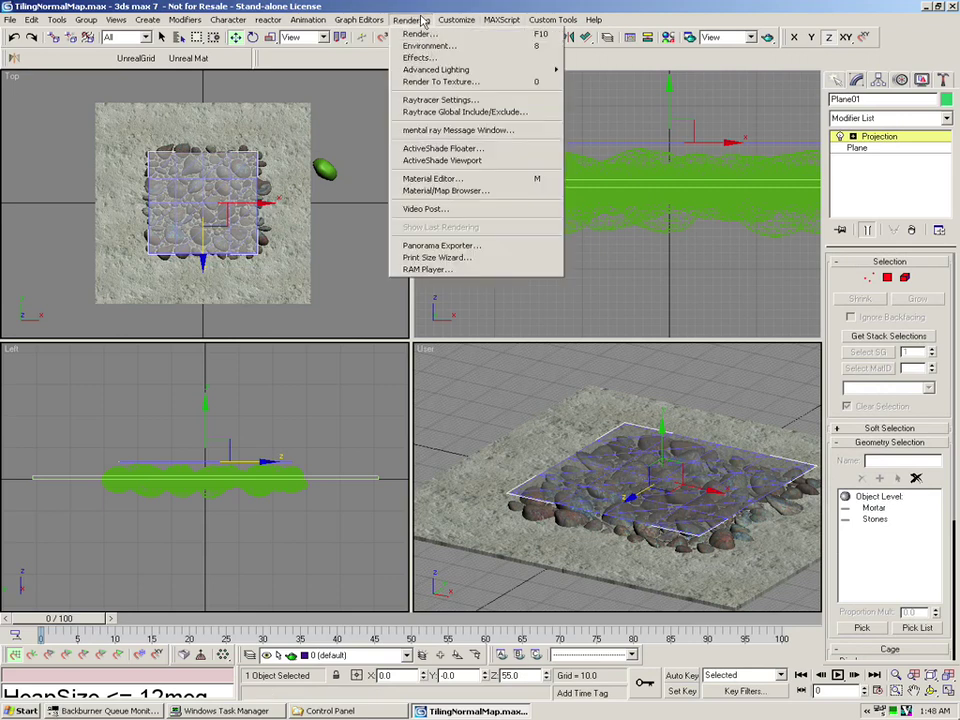
pyautogui.click(448, 84)
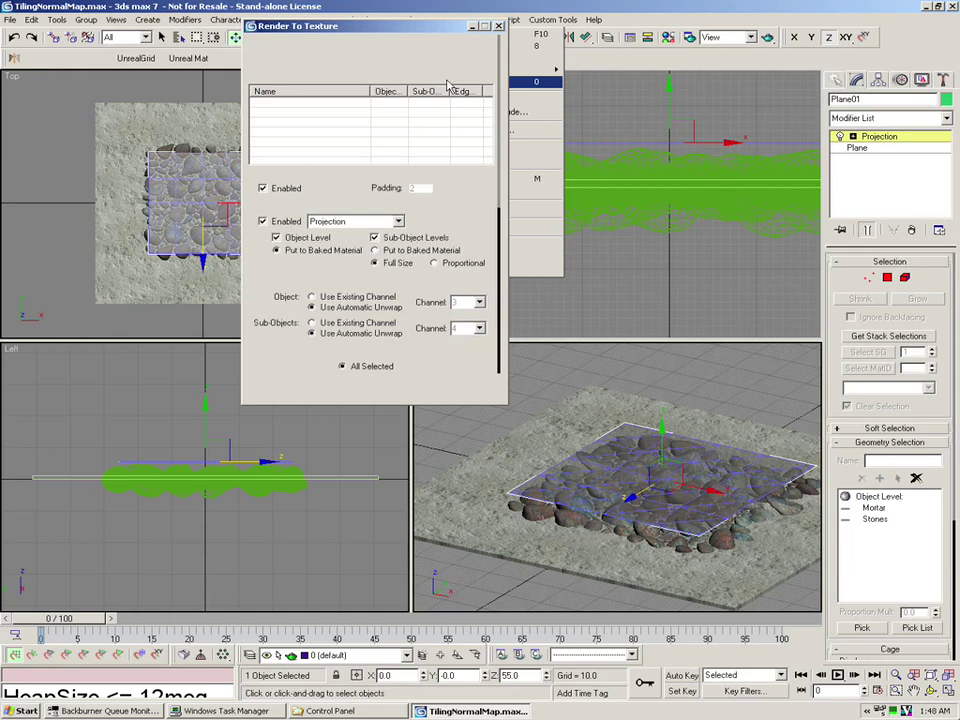
pyautogui.moveTo(348, 36); pyautogui.dragTo(580, 80)
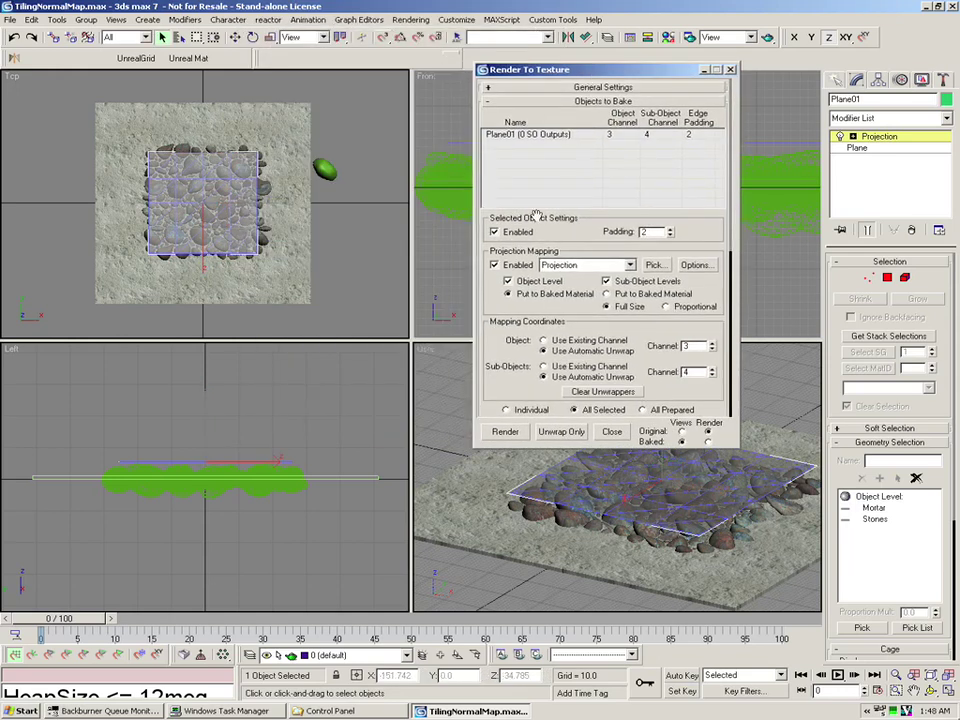
# Use Projection as the plane's projection mapping source and review the method, resolve hit and height map settings in Projection Options.
pyautogui.click(630, 266)
pyautogui.click(580, 287)
pyautogui.scroll(-2, 690, 220)
pyautogui.click(695, 228)
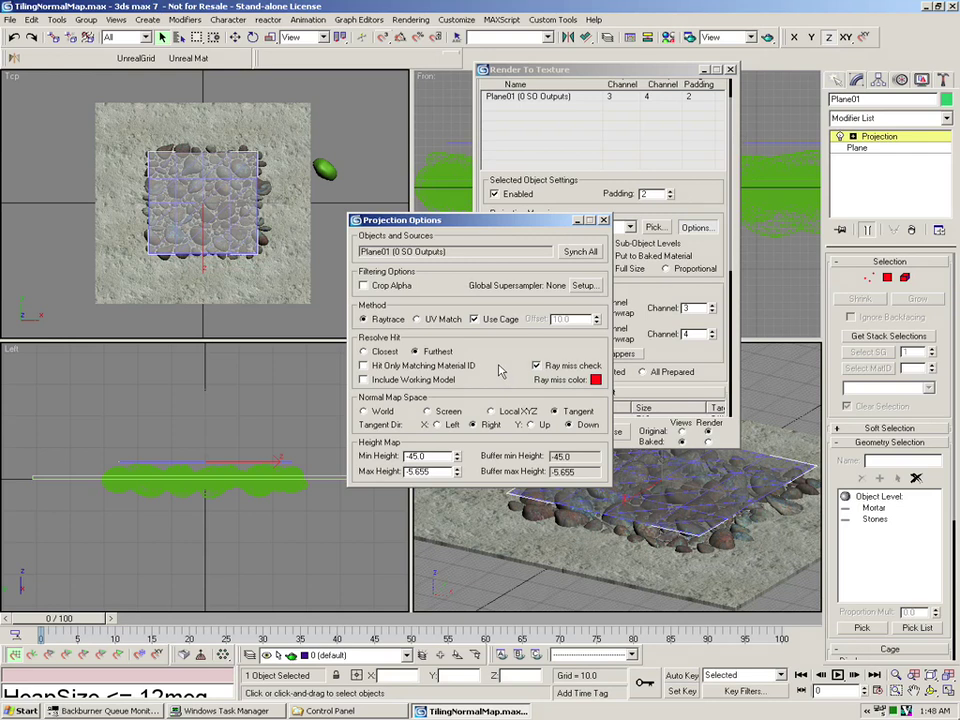
pyautogui.moveTo(510, 224); pyautogui.dragTo(492, 142)
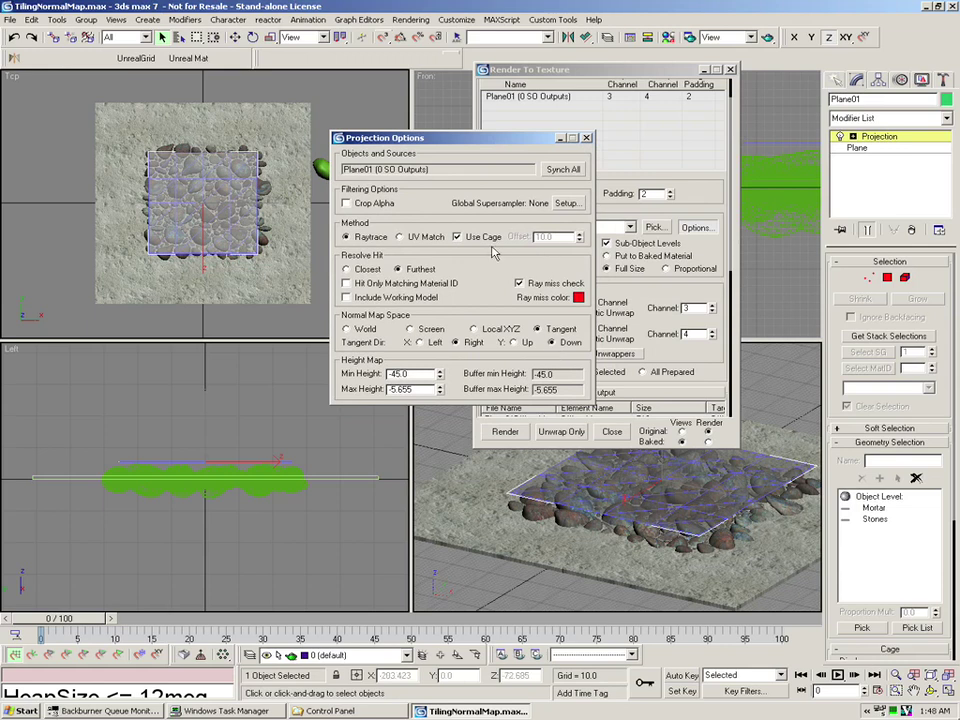
pyautogui.click(587, 138)
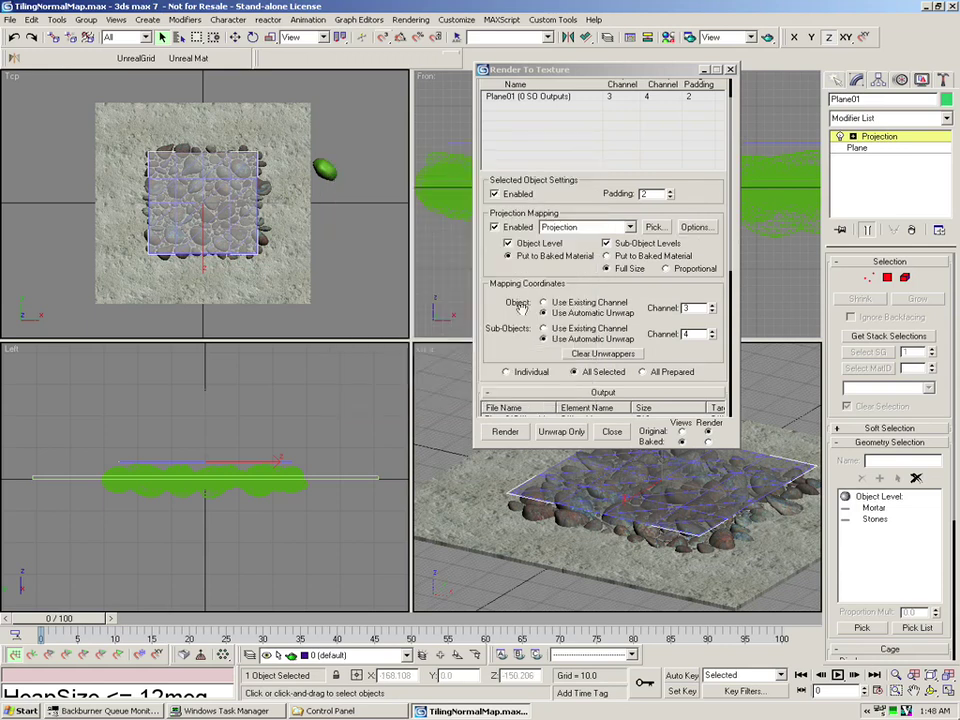
# Review the common settings and map sizes of the DiffuseMap, NormalsMap and HeightMap output elements.
pyautogui.moveTo(497, 320); pyautogui.dragTo(489, 141)
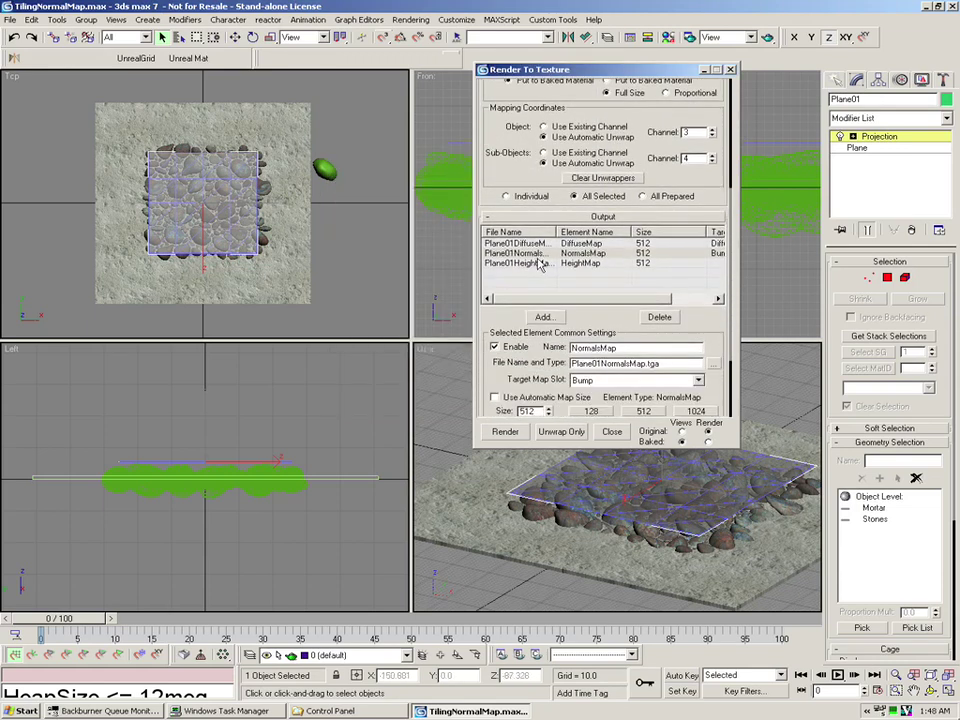
pyautogui.click(536, 244)
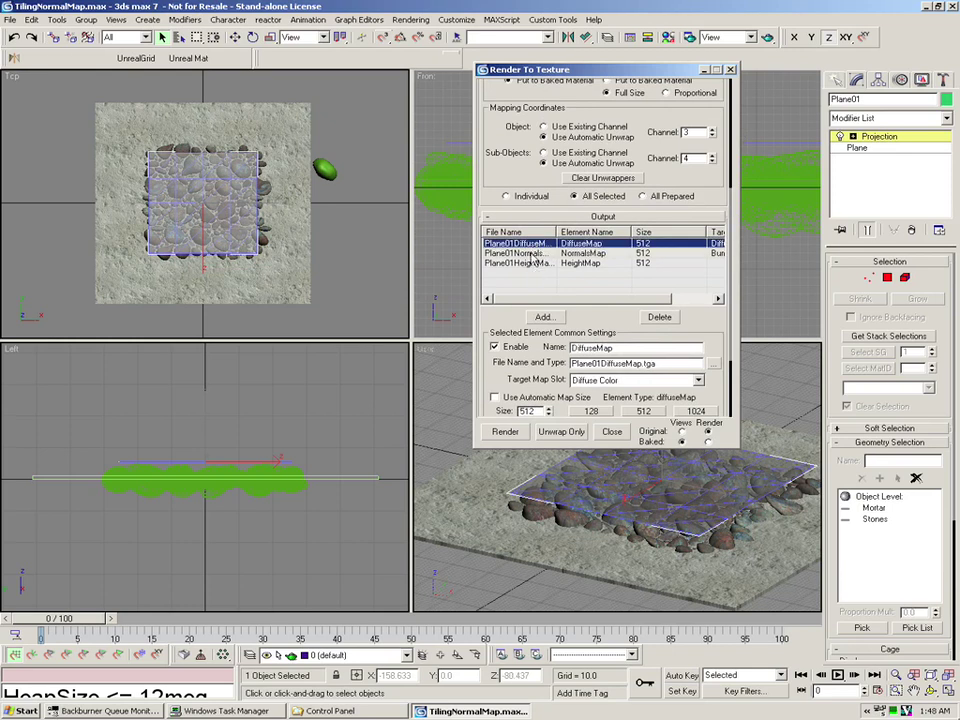
pyautogui.click(536, 255)
pyautogui.click(531, 264)
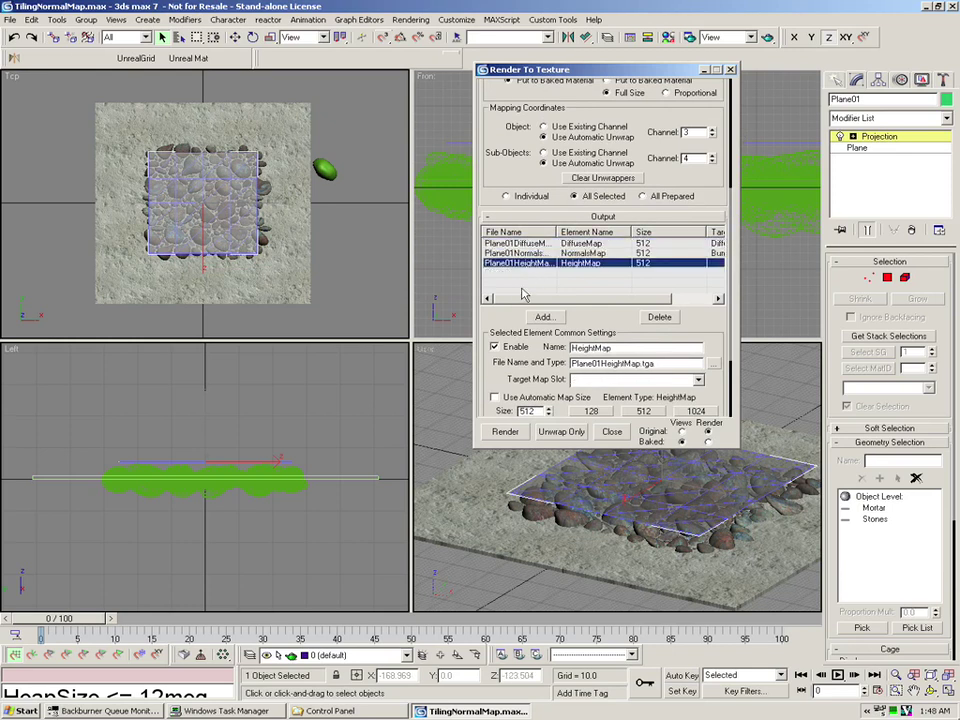
pyautogui.moveTo(498, 316); pyautogui.dragTo(493, 241)
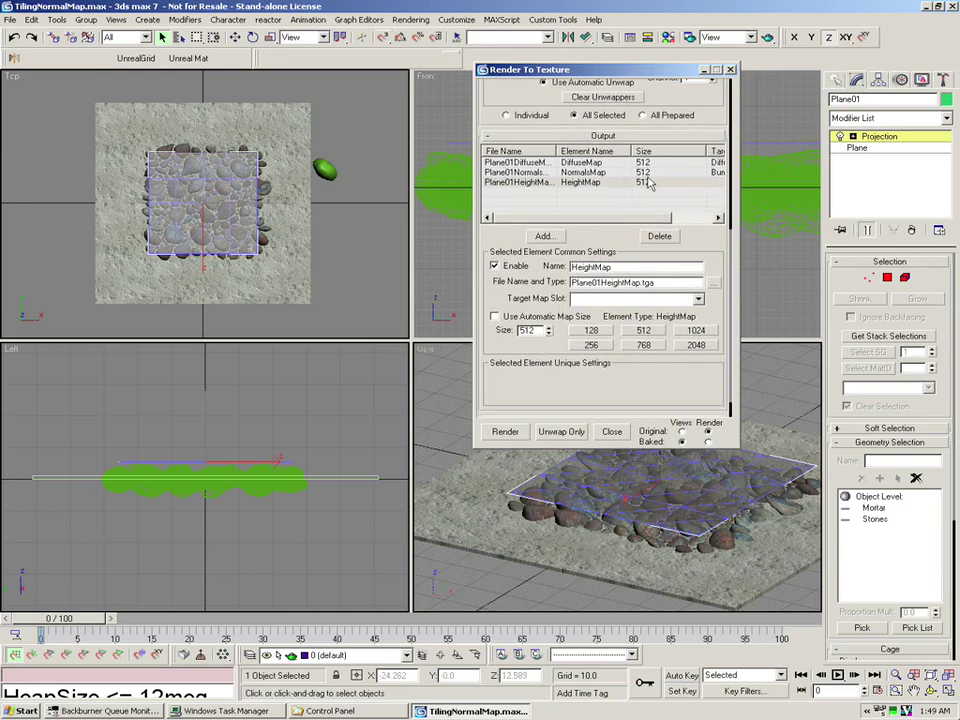
pyautogui.moveTo(629, 241); pyautogui.dragTo(537, 535)
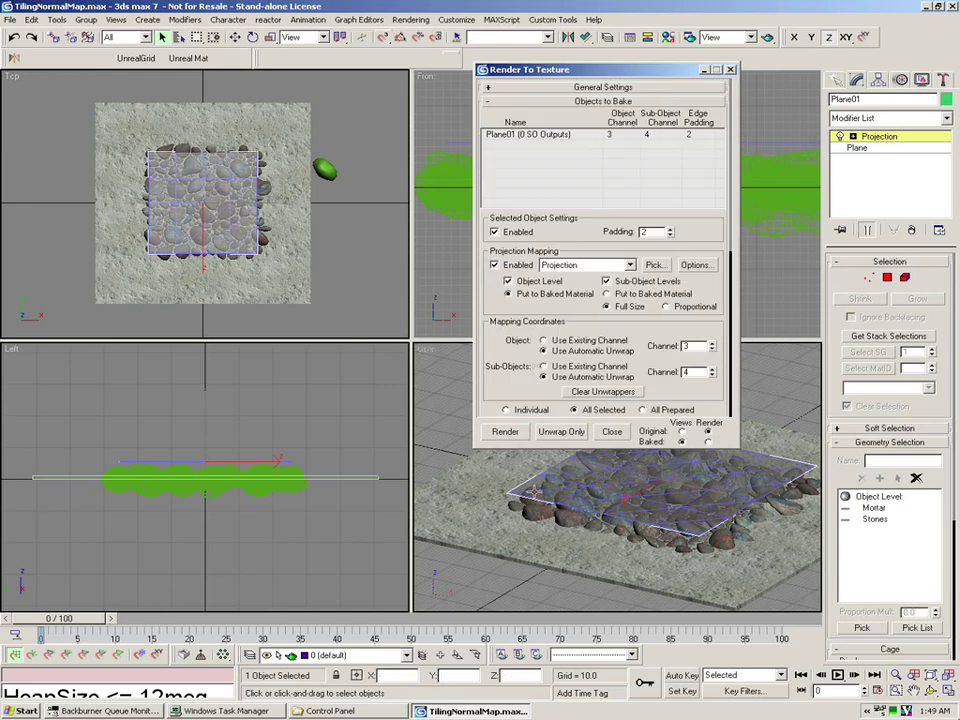
# Set the texture bake's output path to the presenter's own folder inside C:\_Master Class.
pyautogui.click(548, 87)
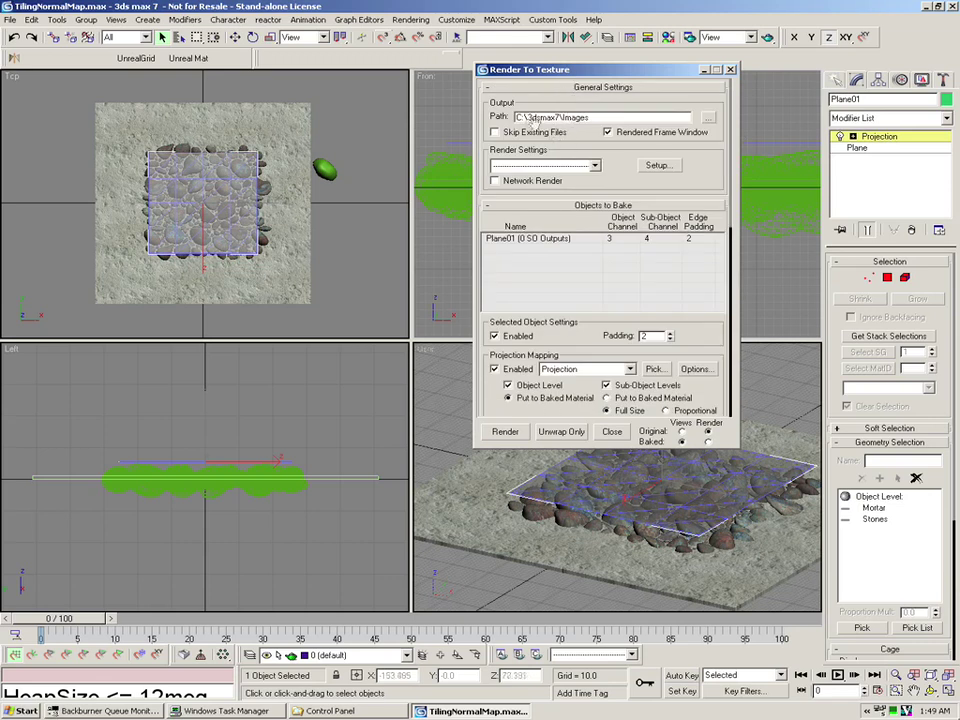
pyautogui.click(708, 117)
pyautogui.doubleClick(432, 329)
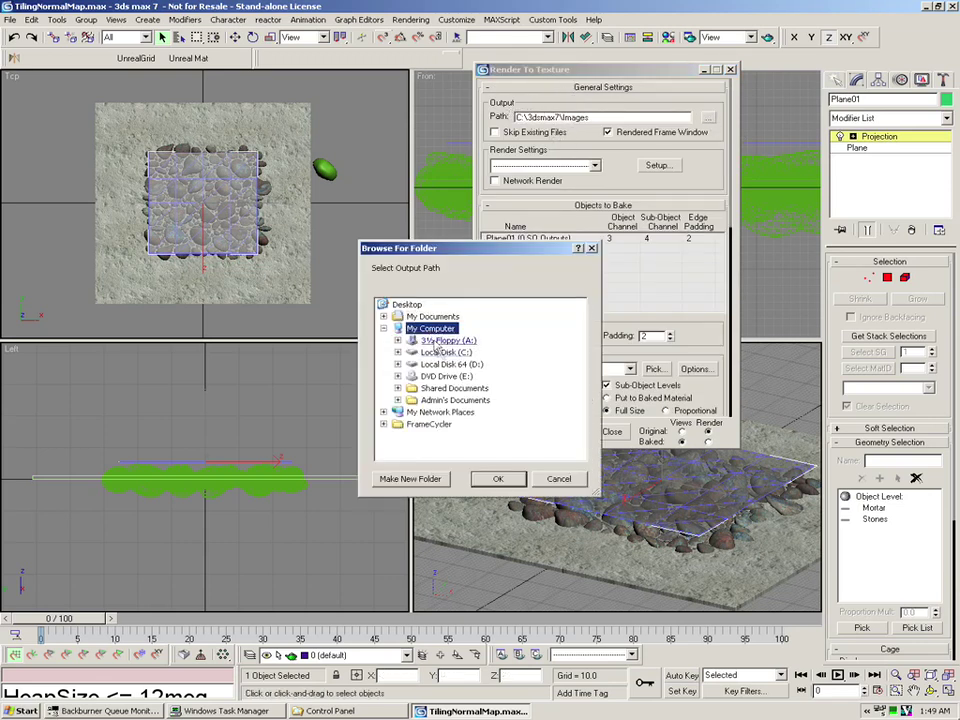
pyautogui.doubleClick(446, 352)
pyautogui.doubleClick(460, 317)
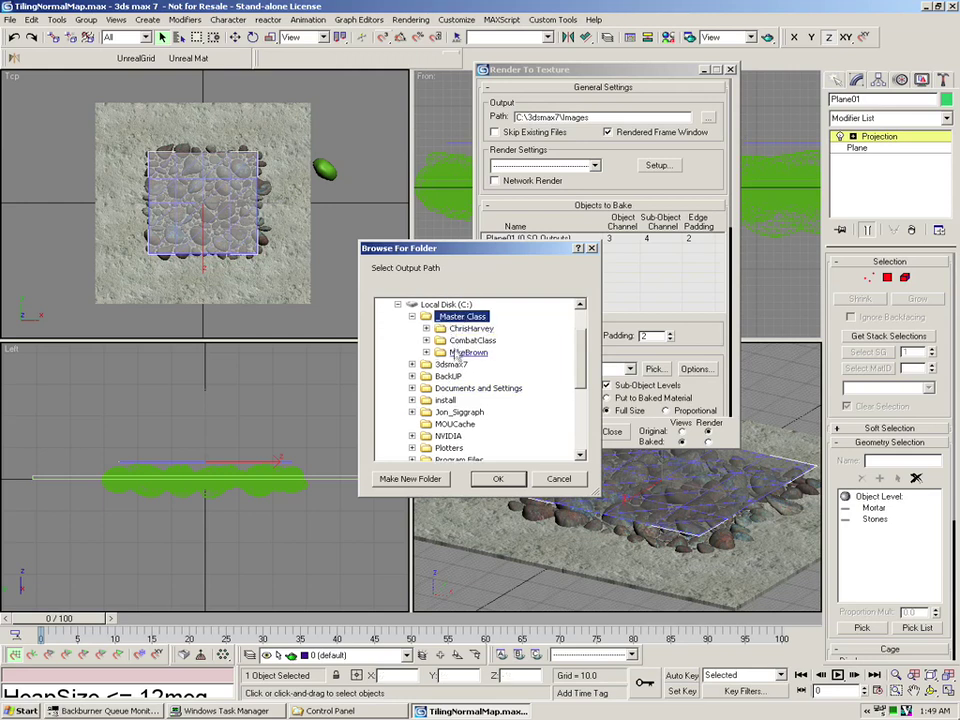
pyautogui.doubleClick(468, 352)
pyautogui.click(492, 480)
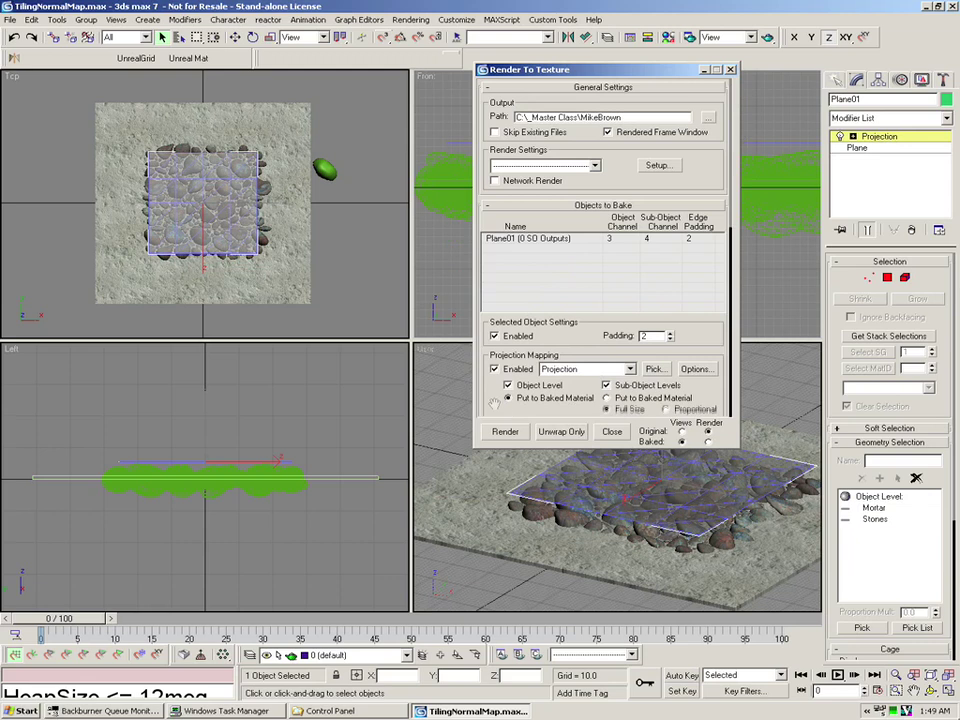
# Render the plane's diffuse, normals and height maps, continuing without a target map slot for HeightMap.
pyautogui.scroll(-5, 478, 148)
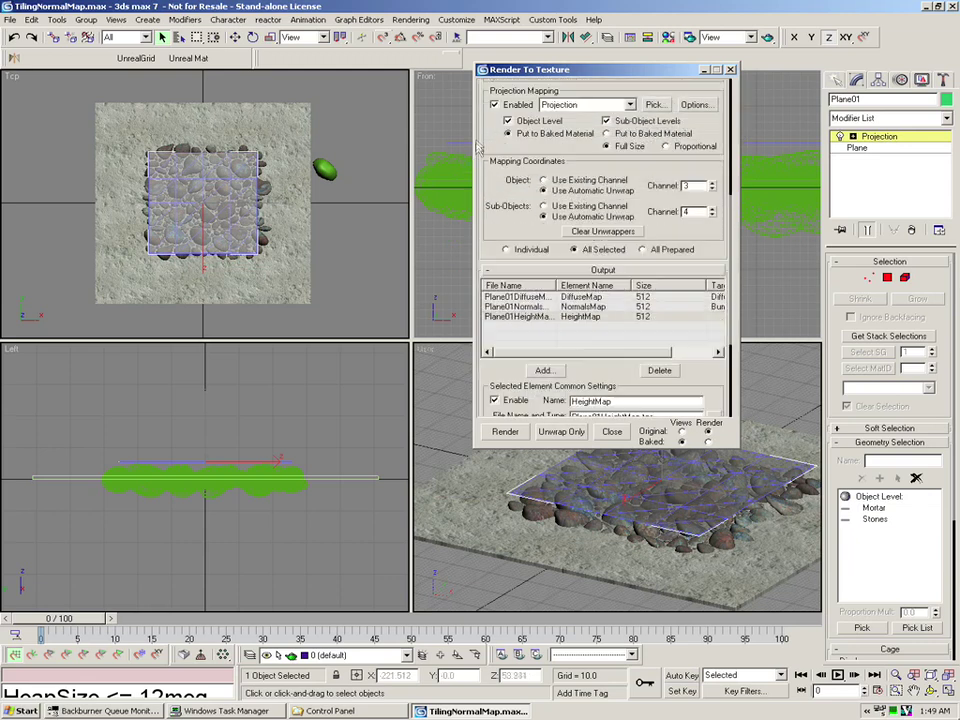
pyautogui.click(505, 432)
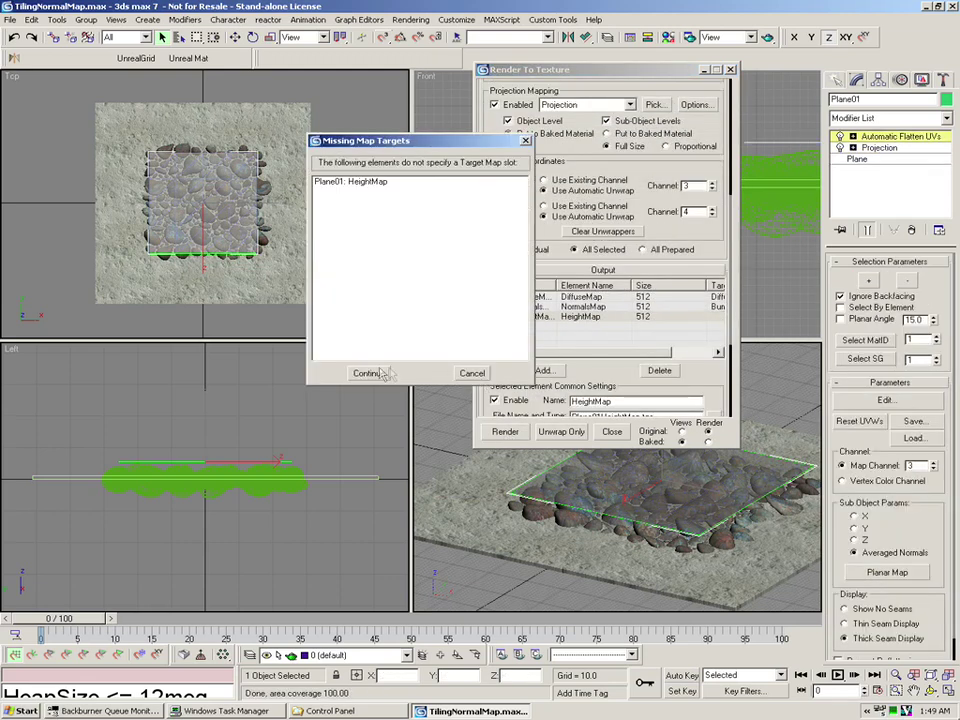
pyautogui.click(369, 373)
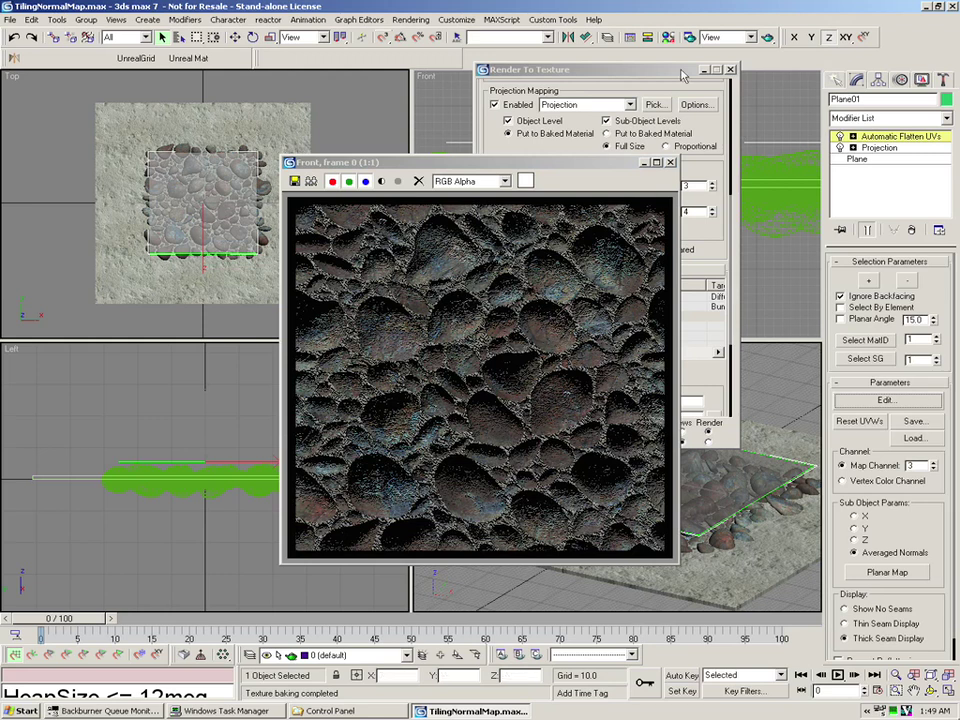
# Review the bump map amounts of the Rock and Mortar materials, and send the rendered frame behind the bake settings.
pyautogui.press('m')
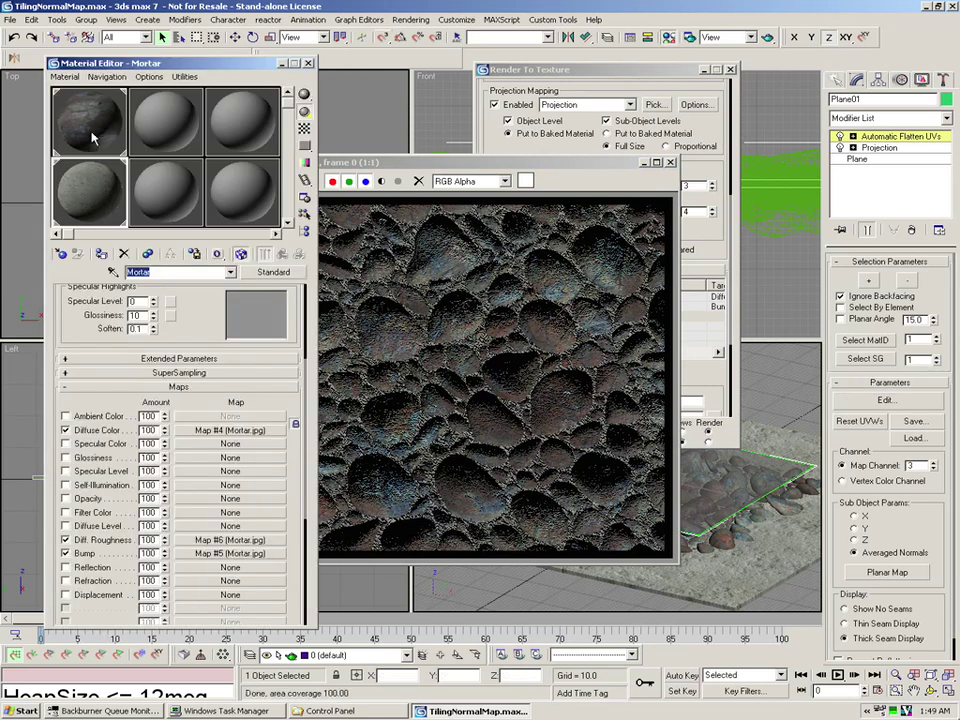
pyautogui.click(92, 125)
pyautogui.scroll(-4, 220, 400)
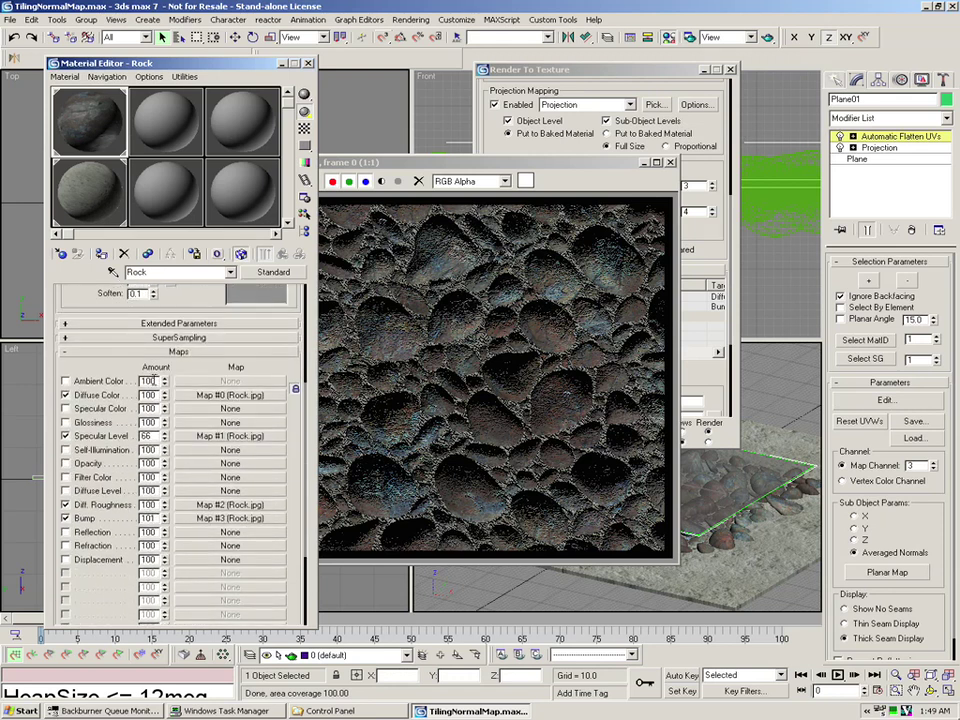
pyautogui.moveTo(156, 517); pyautogui.dragTo(138, 529)
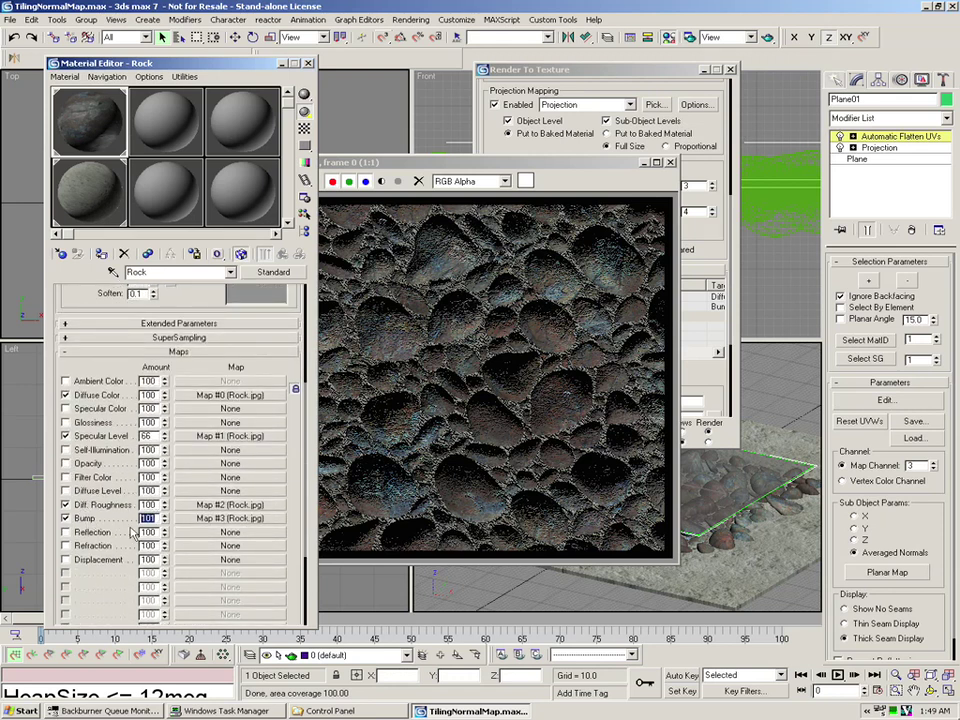
pyautogui.click(92, 210)
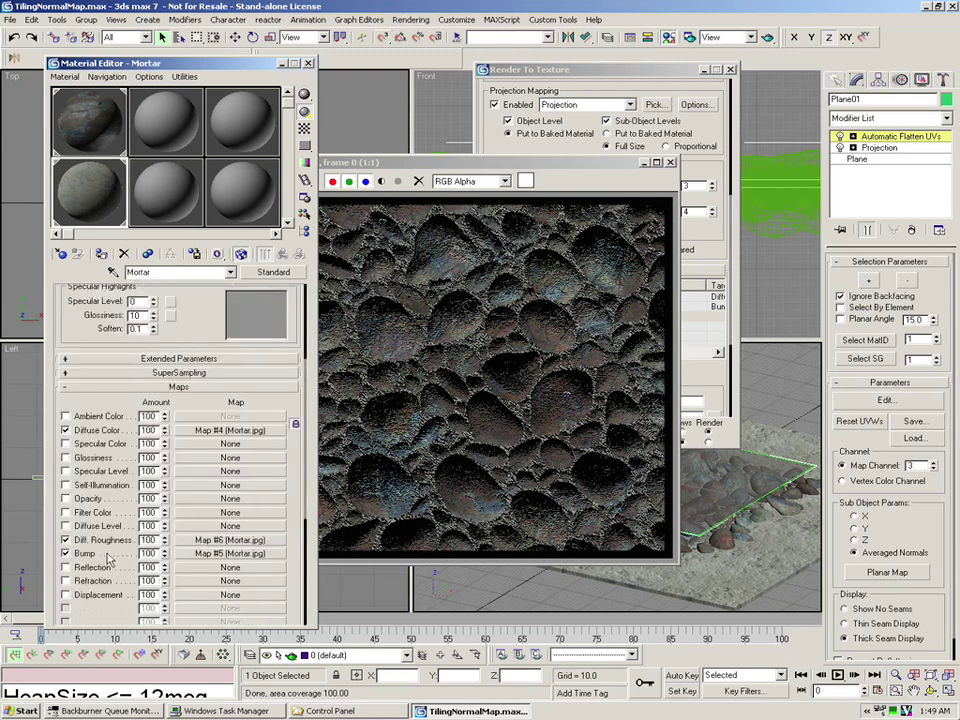
pyautogui.click(310, 64)
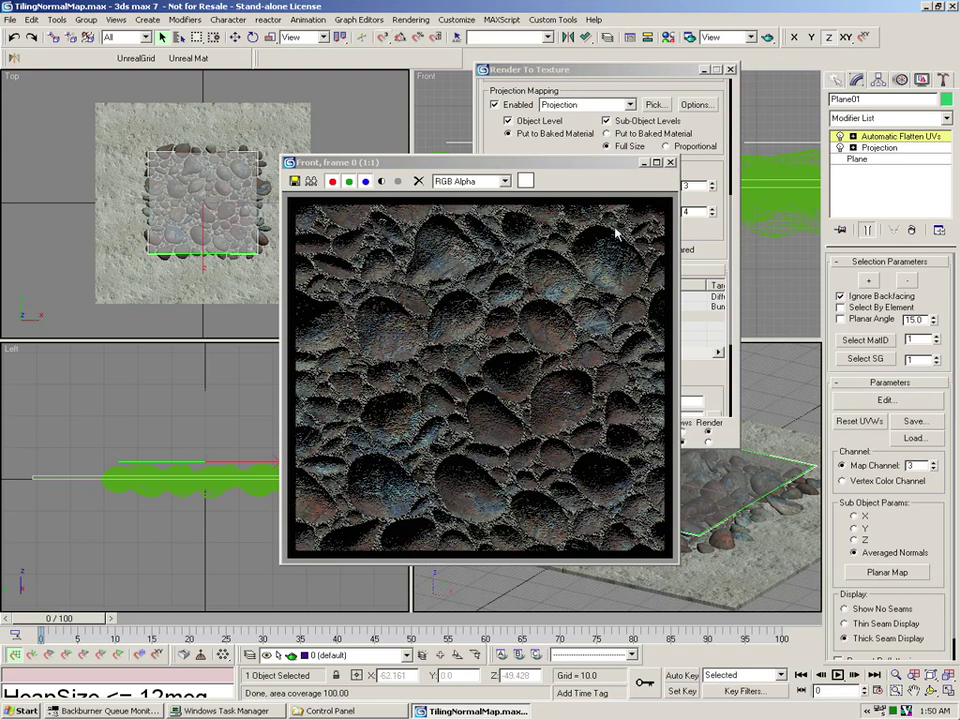
pyautogui.click(505, 130)
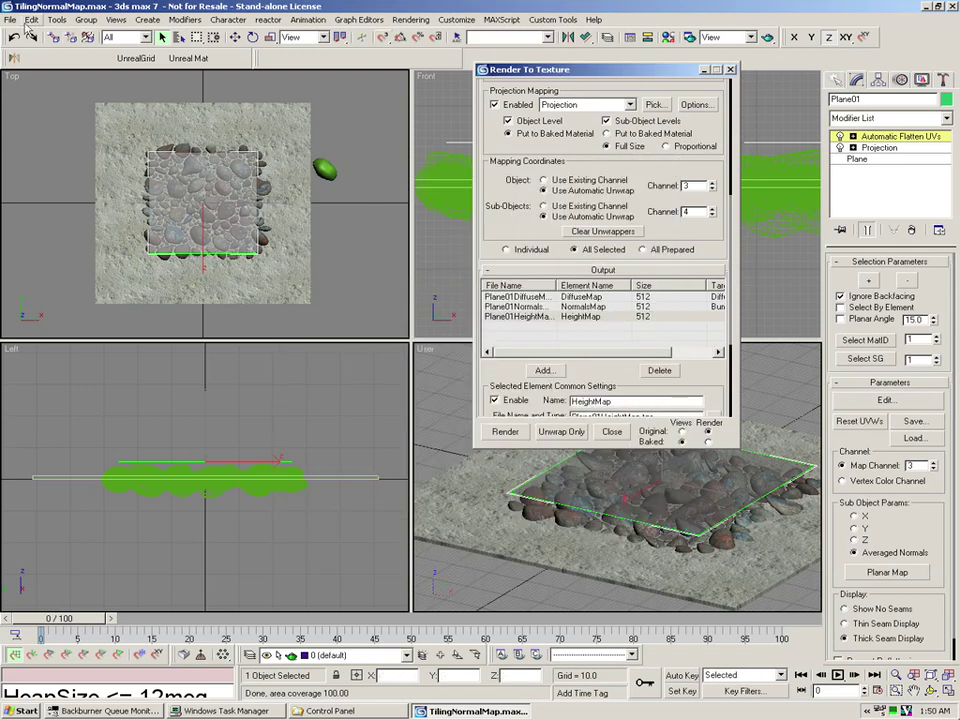
# View the baked Plane01NormalsMap.tga from the output folder and close its image window.
pyautogui.click(12, 19)
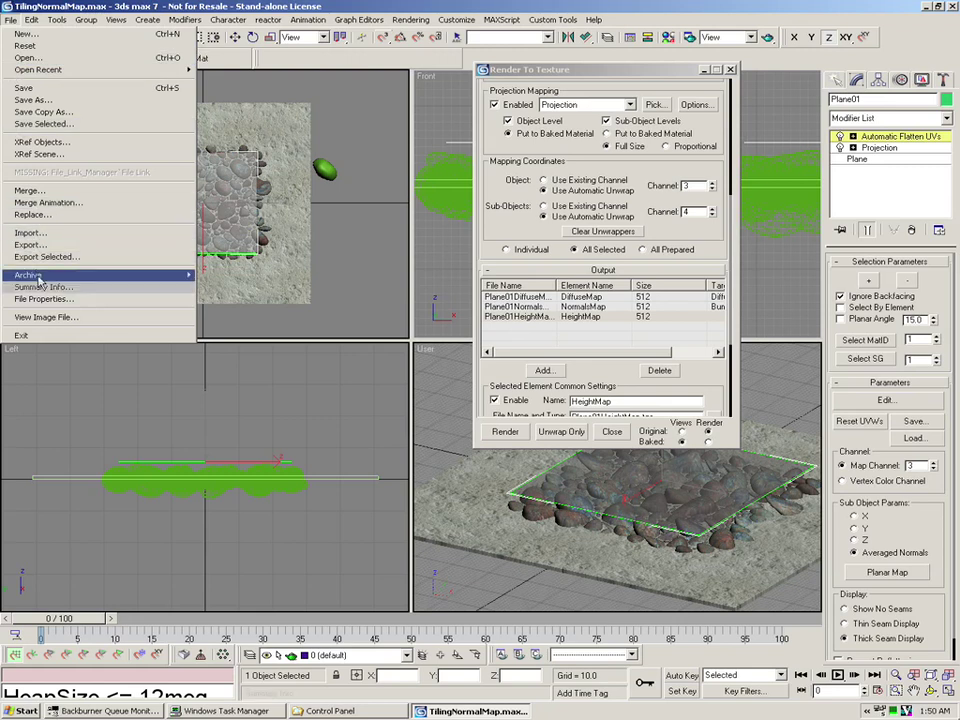
pyautogui.click(40, 317)
pyautogui.click(102, 78)
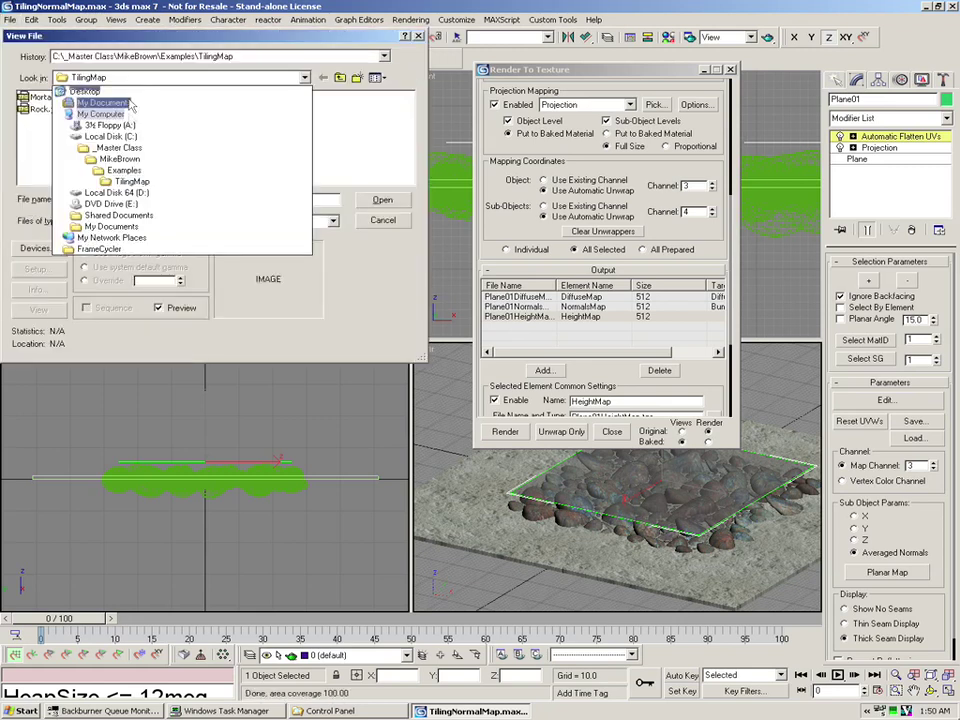
pyautogui.click(117, 159)
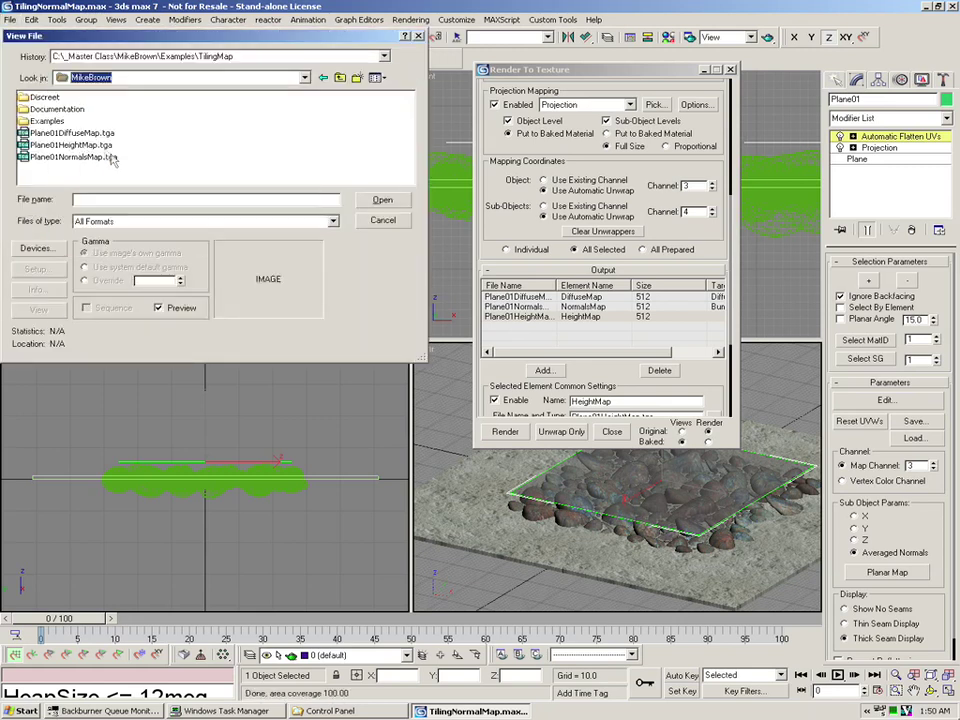
pyautogui.click(55, 157)
pyautogui.click(382, 200)
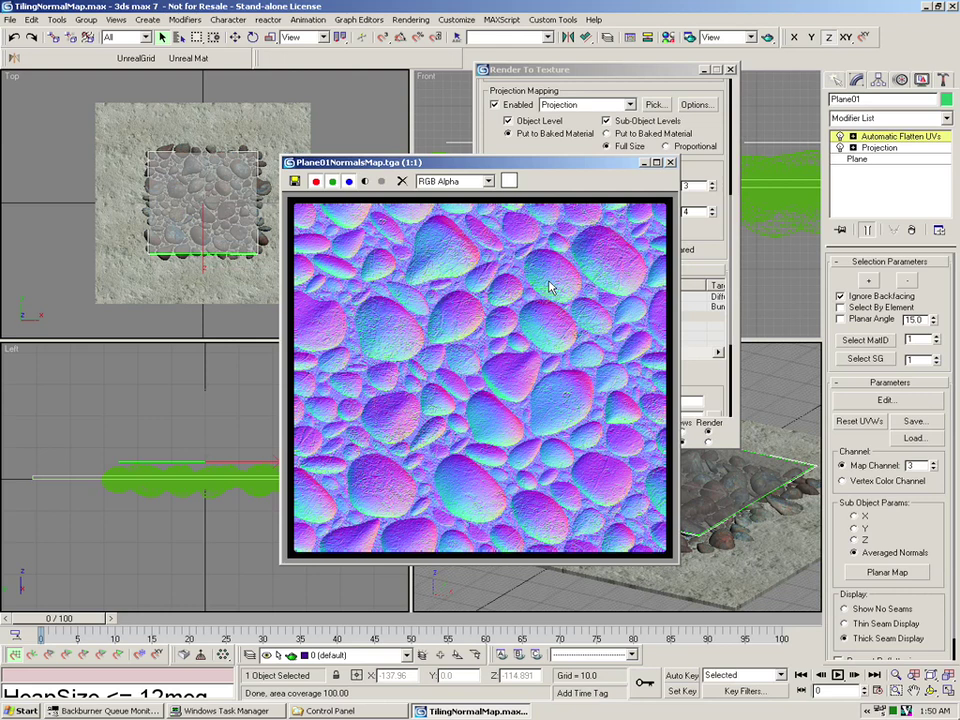
pyautogui.click(671, 163)
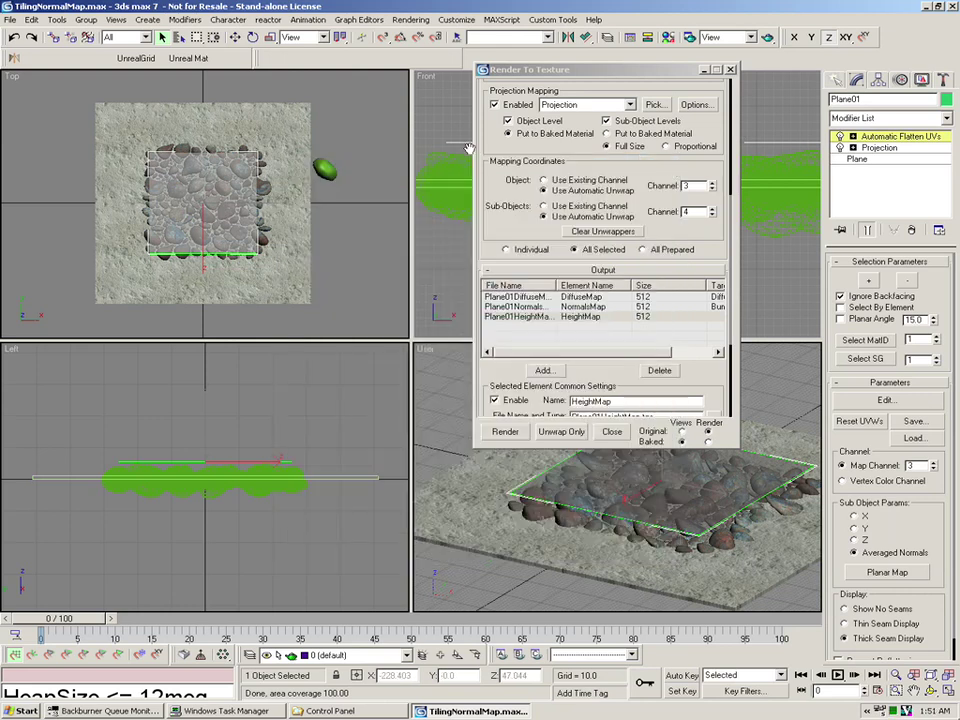
# View the baked Plane01HeightMap.tga and move its image window off the bake settings.
pyautogui.click(9, 19)
pyautogui.click(52, 317)
pyautogui.click(68, 145)
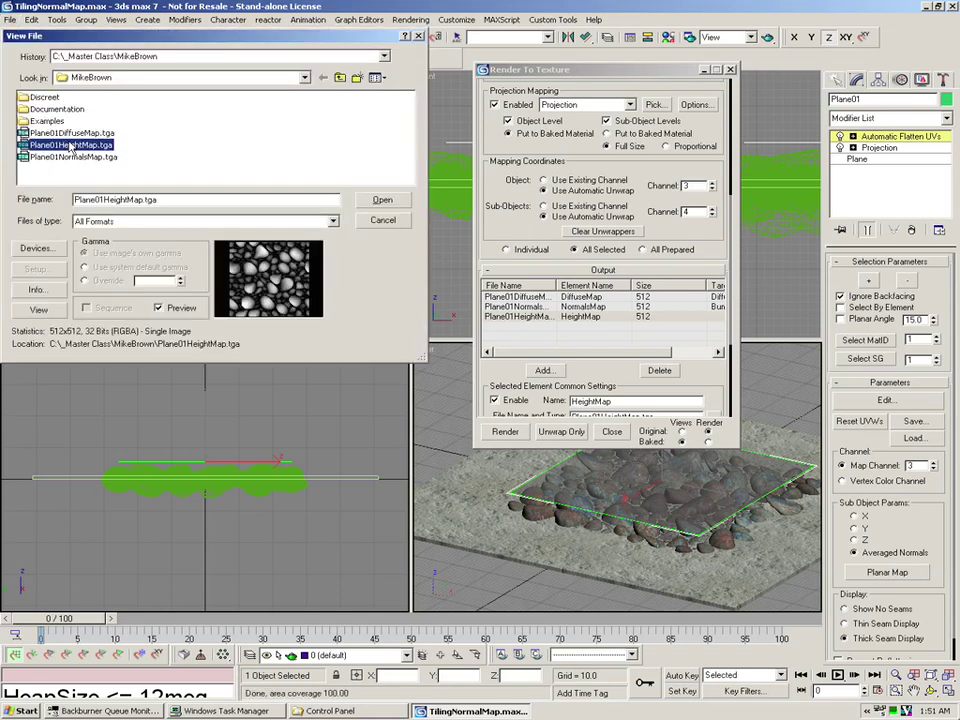
pyautogui.click(381, 202)
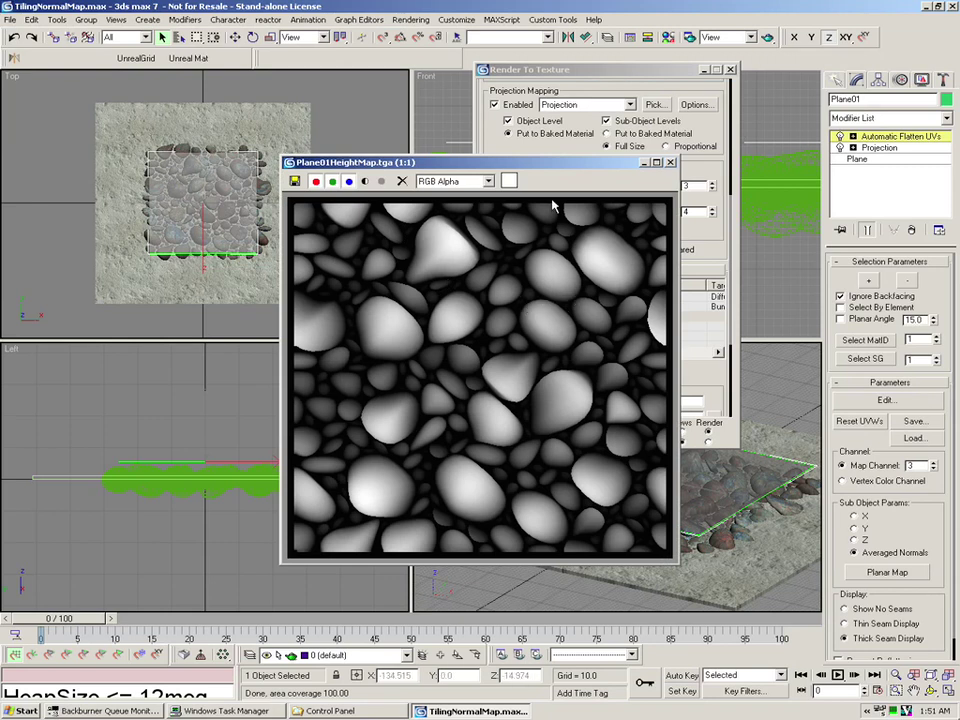
pyautogui.moveTo(536, 163); pyautogui.dragTo(318, 162)
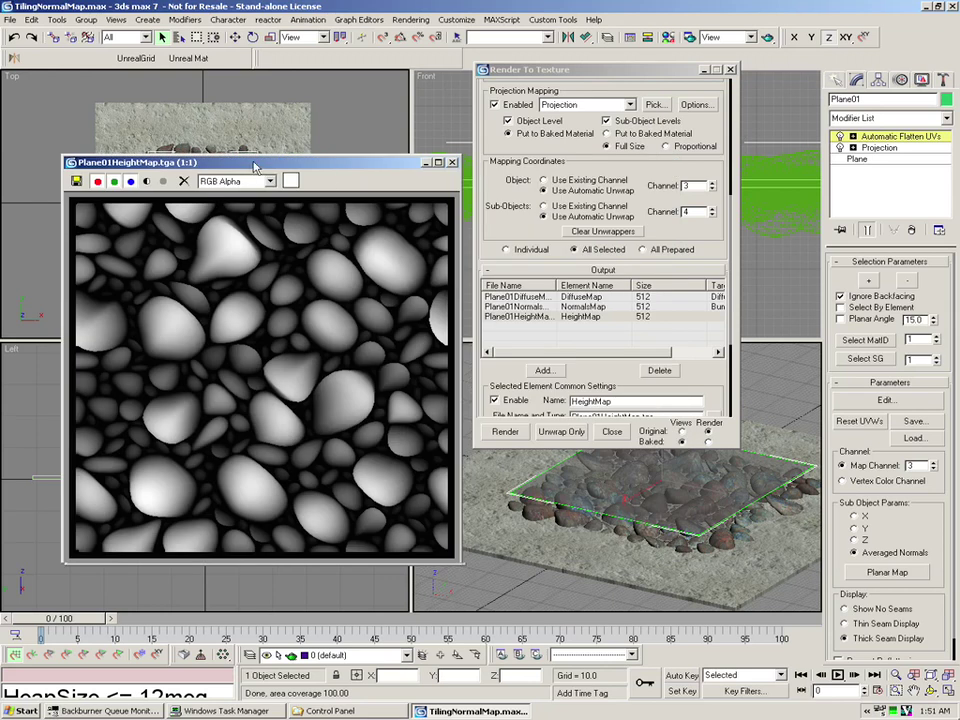
pyautogui.moveTo(253, 162); pyautogui.dragTo(320, 167)
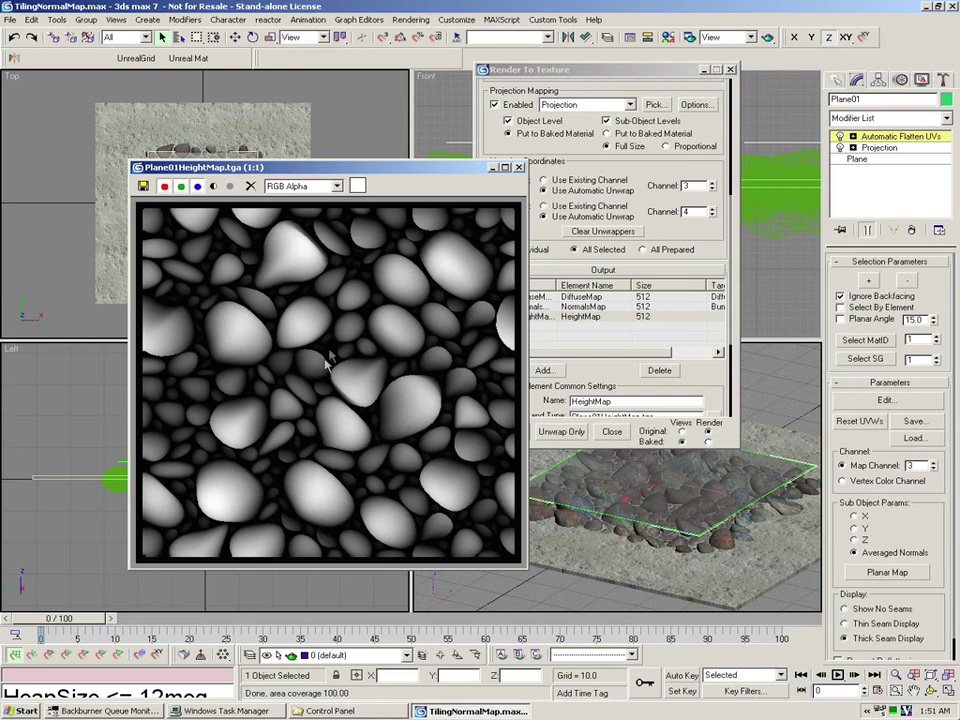
# View the baked Plane01DiffuseMap.tga and place its image window beside the height map for comparison.
pyautogui.click(10, 21)
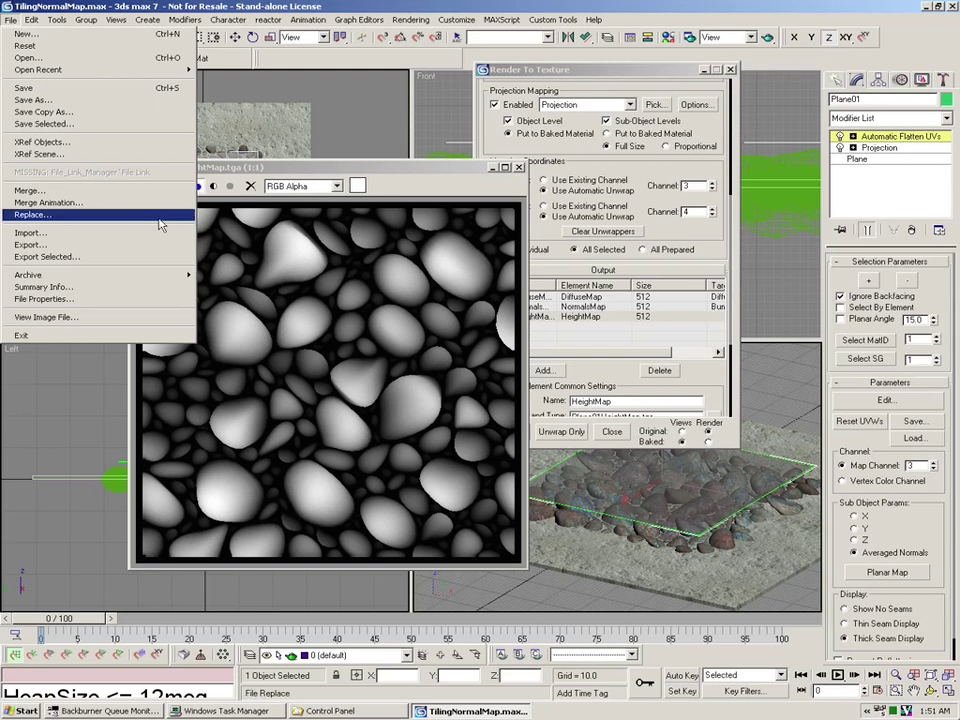
pyautogui.click(60, 316)
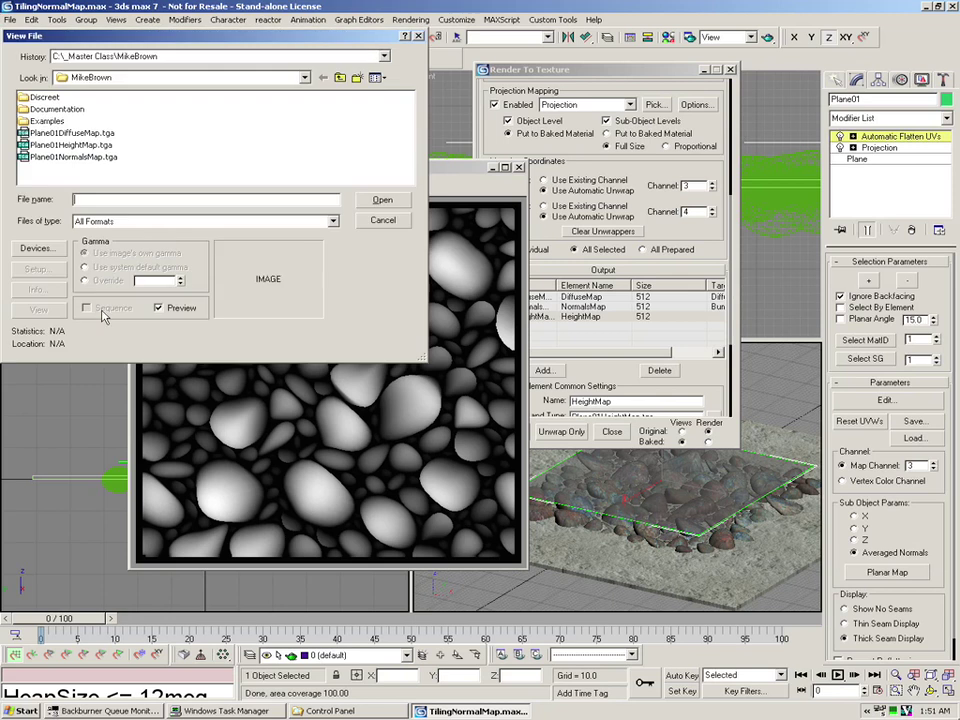
pyautogui.click(70, 132)
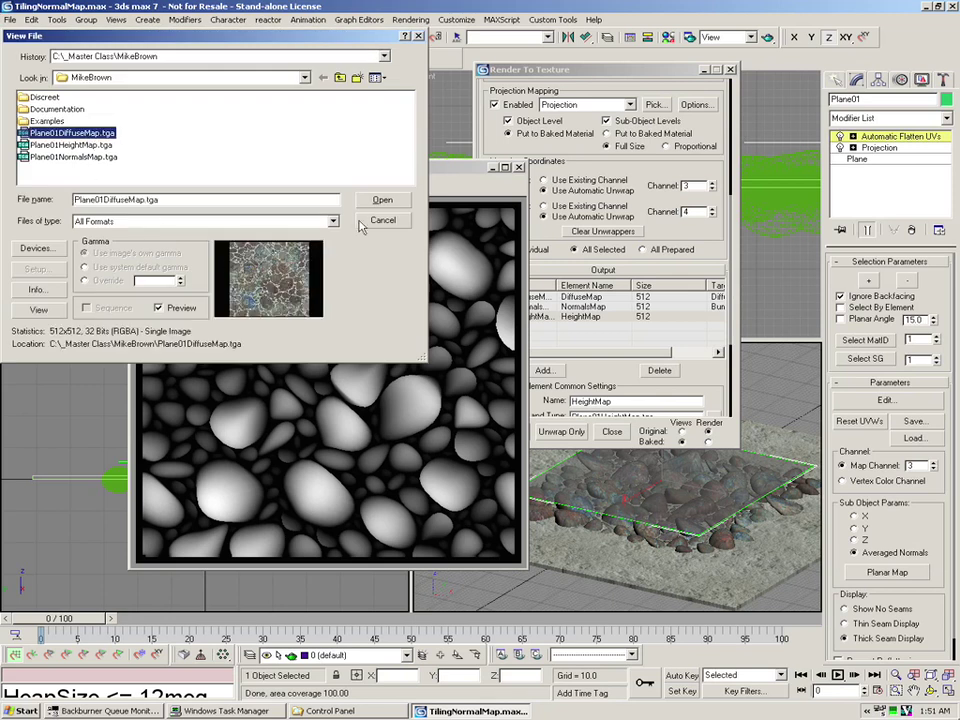
pyautogui.click(382, 201)
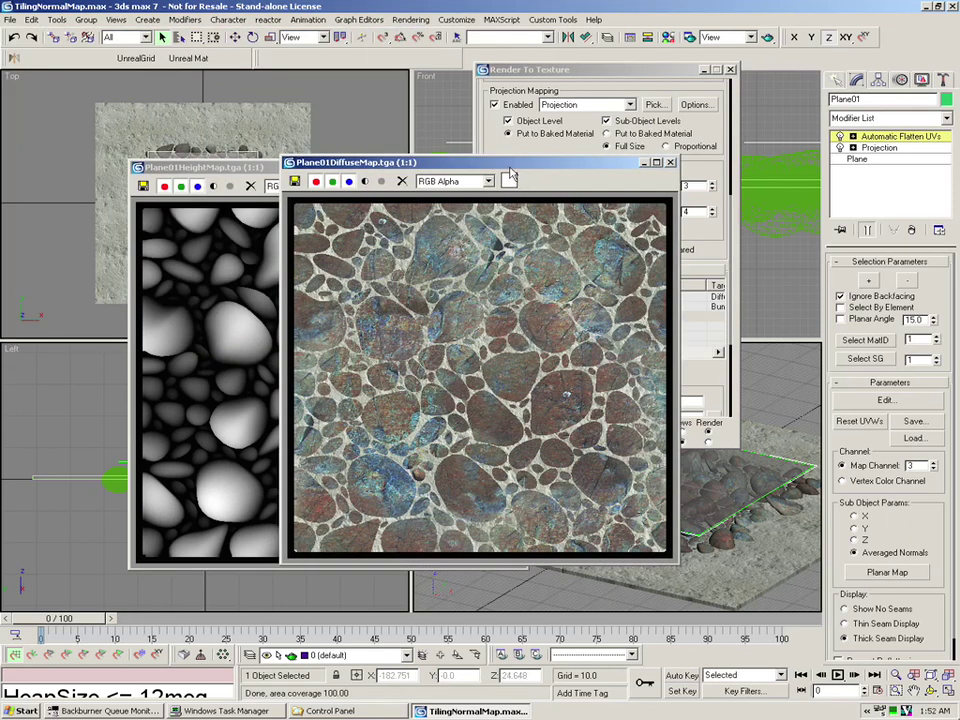
pyautogui.moveTo(380, 162); pyautogui.dragTo(548, 157)
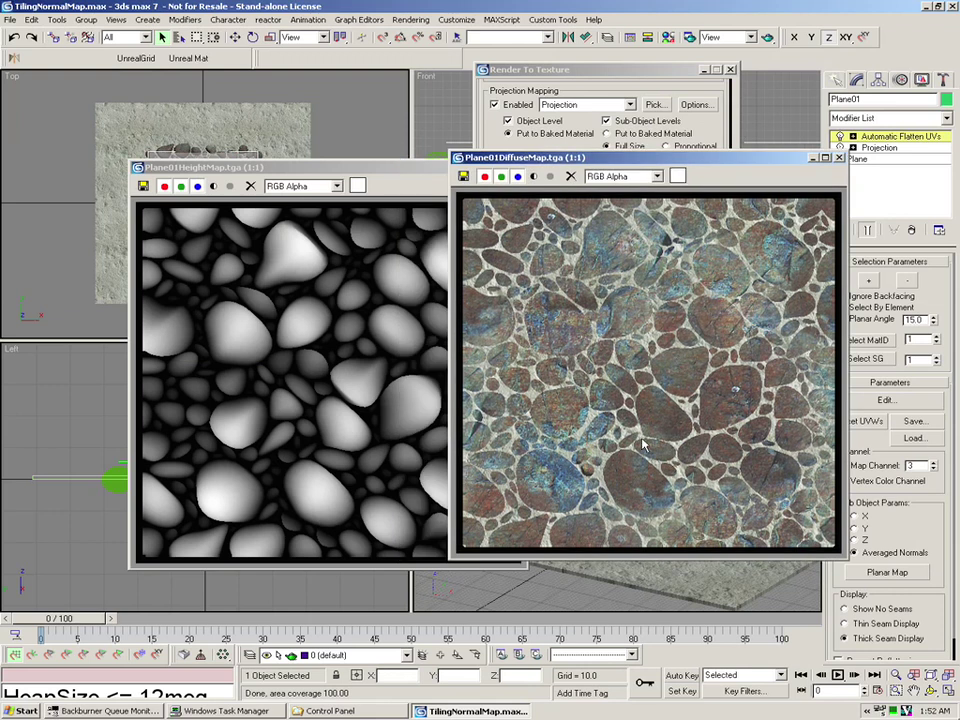